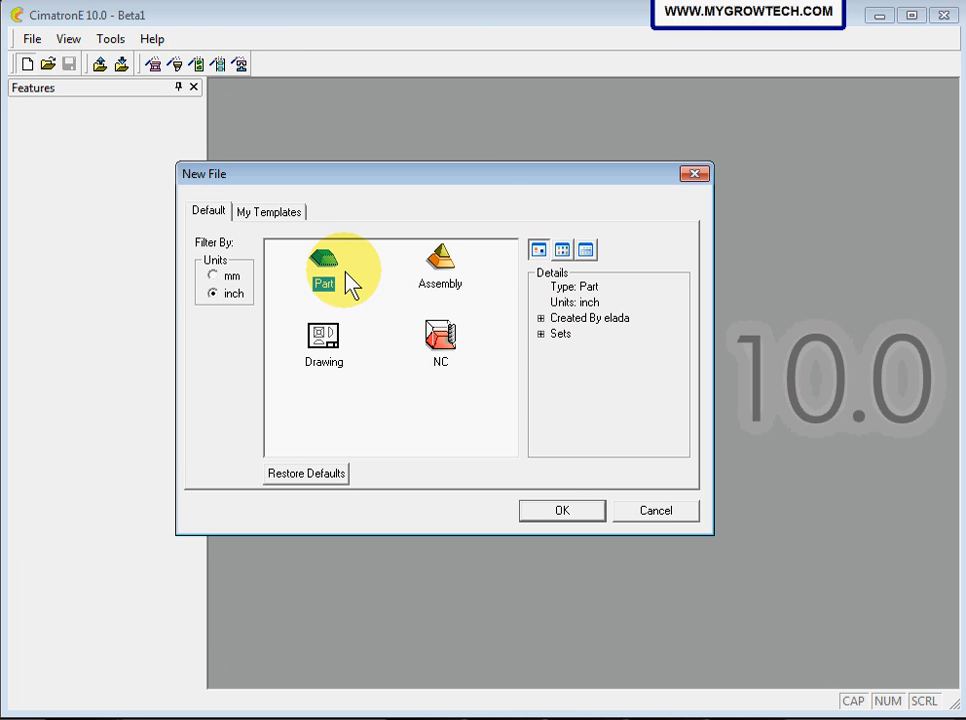
# Create a new NC file in inches from the default templates
pyautogui.click(347, 376)
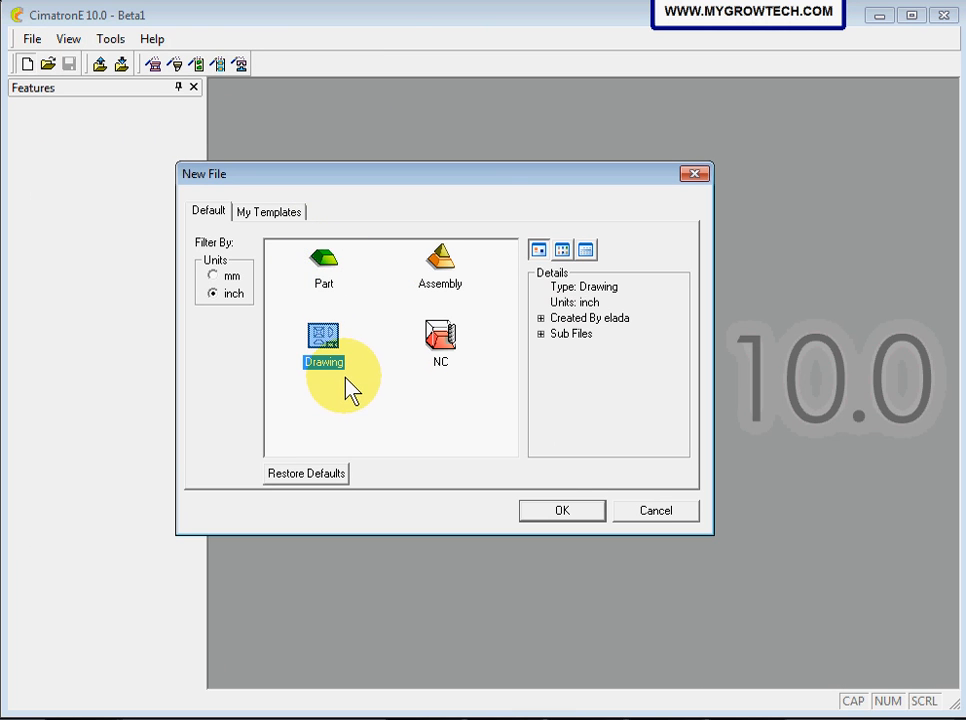
pyautogui.click(442, 343)
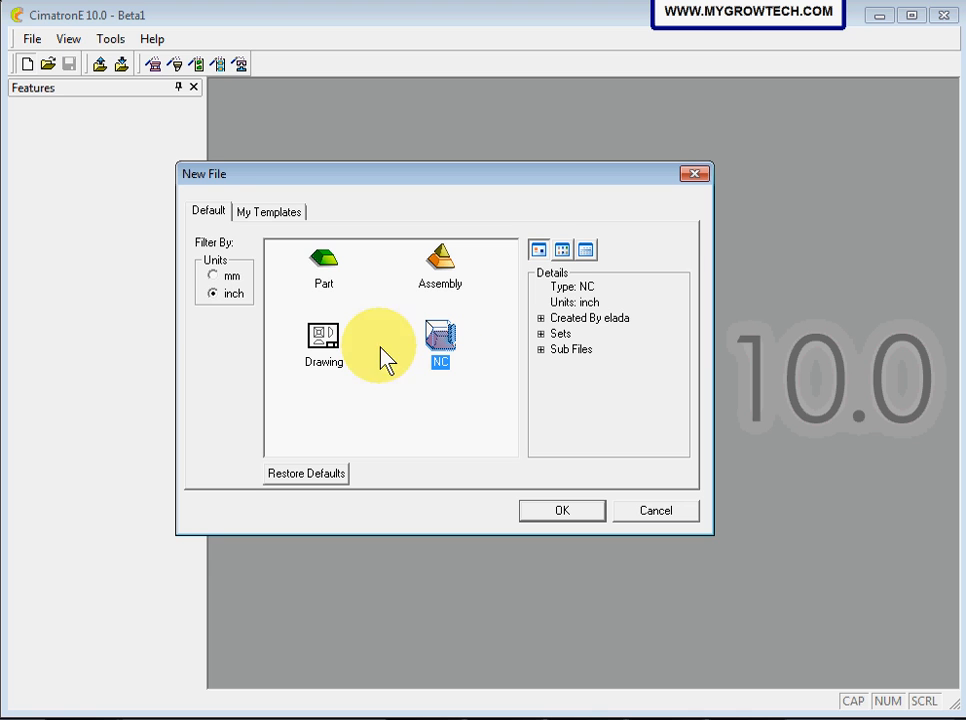
pyautogui.click(213, 294)
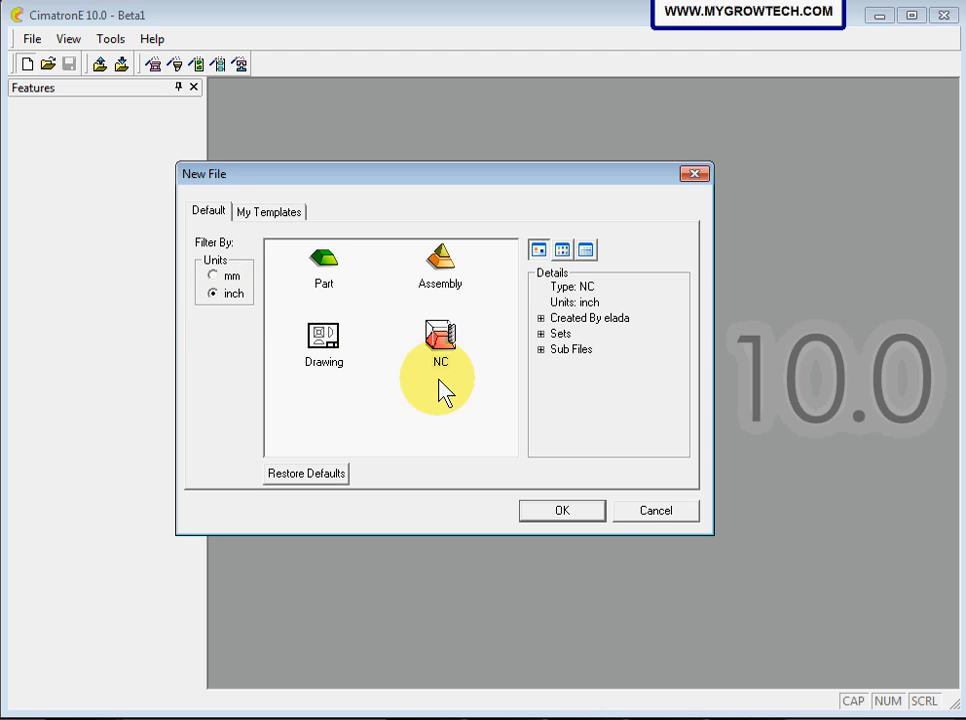
pyautogui.click(446, 345)
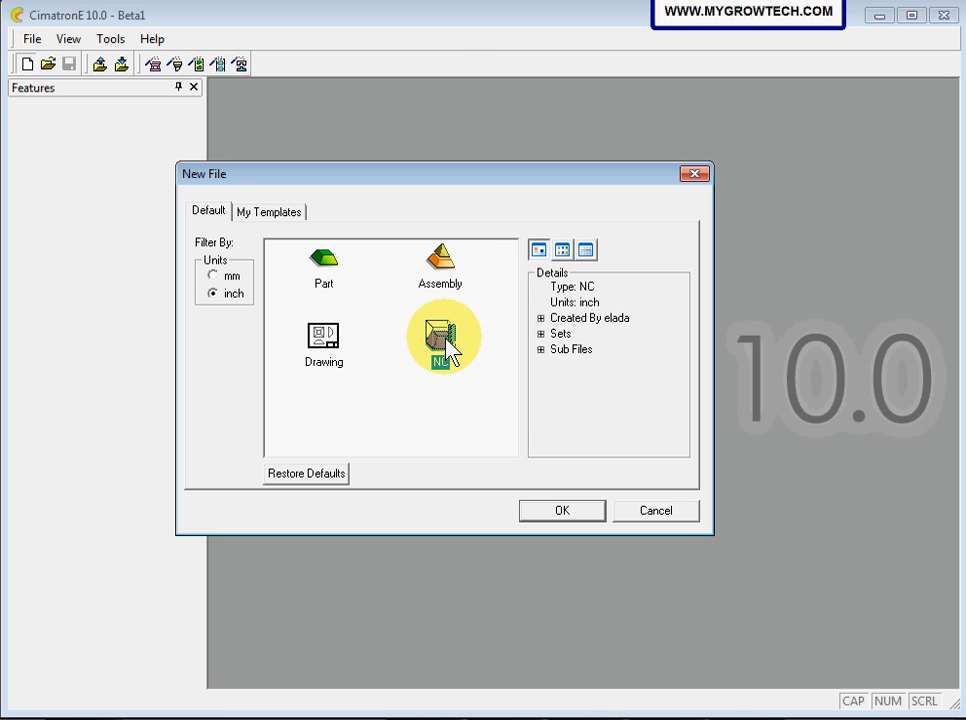
pyautogui.click(562, 512)
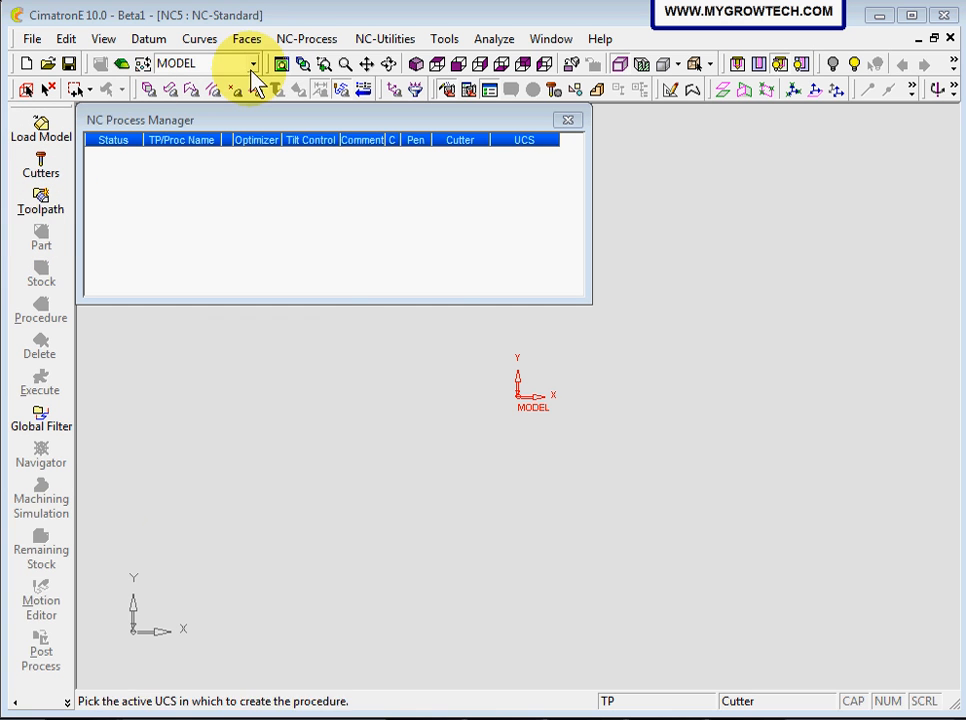
# Compare the NC and CAD environments of the new file, leaving it in CAD mode
pyautogui.click(295, 38)
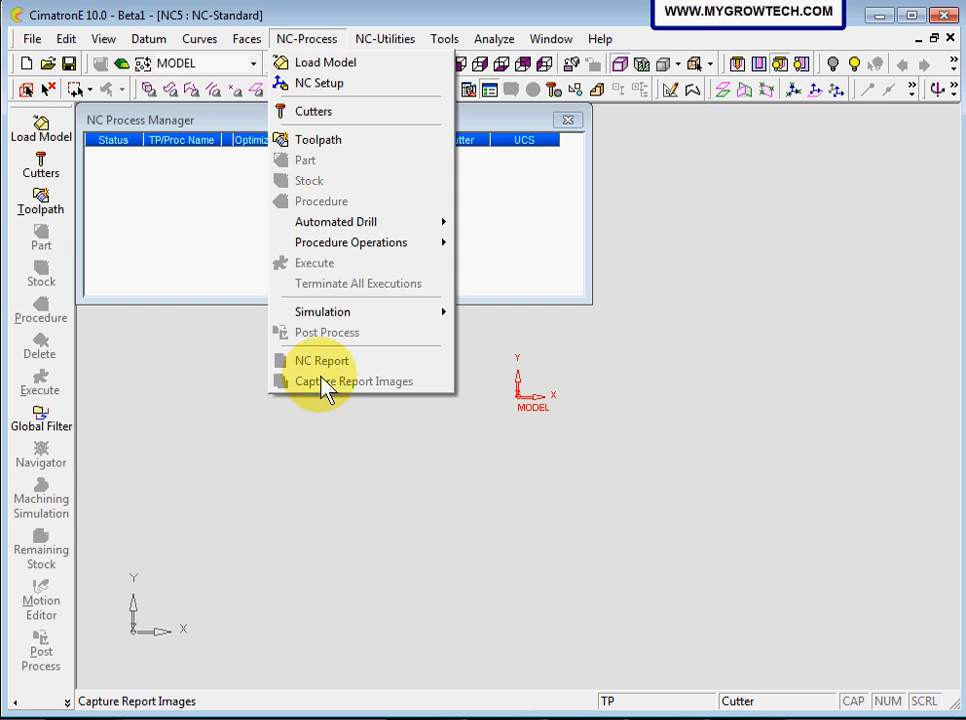
pyautogui.click(305, 479)
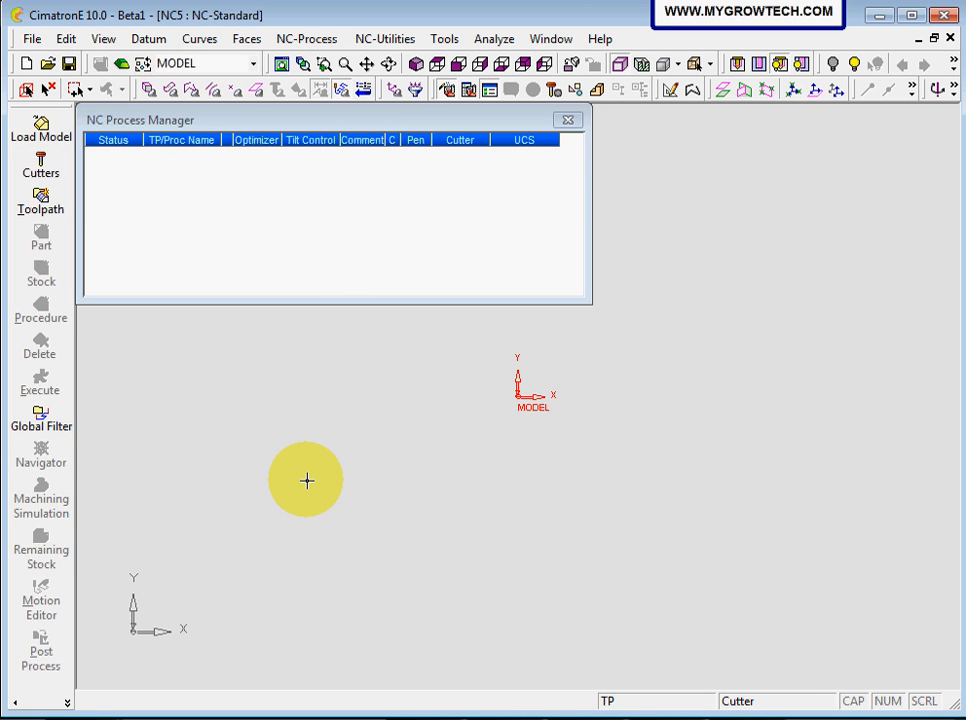
pyautogui.click(121, 63)
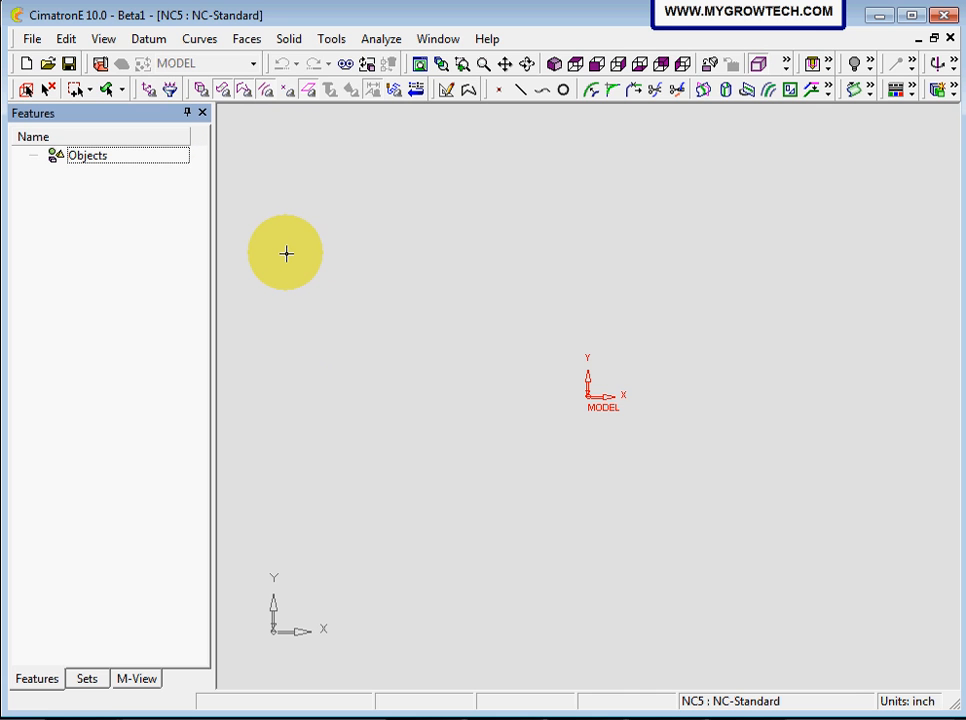
pyautogui.click(100, 64)
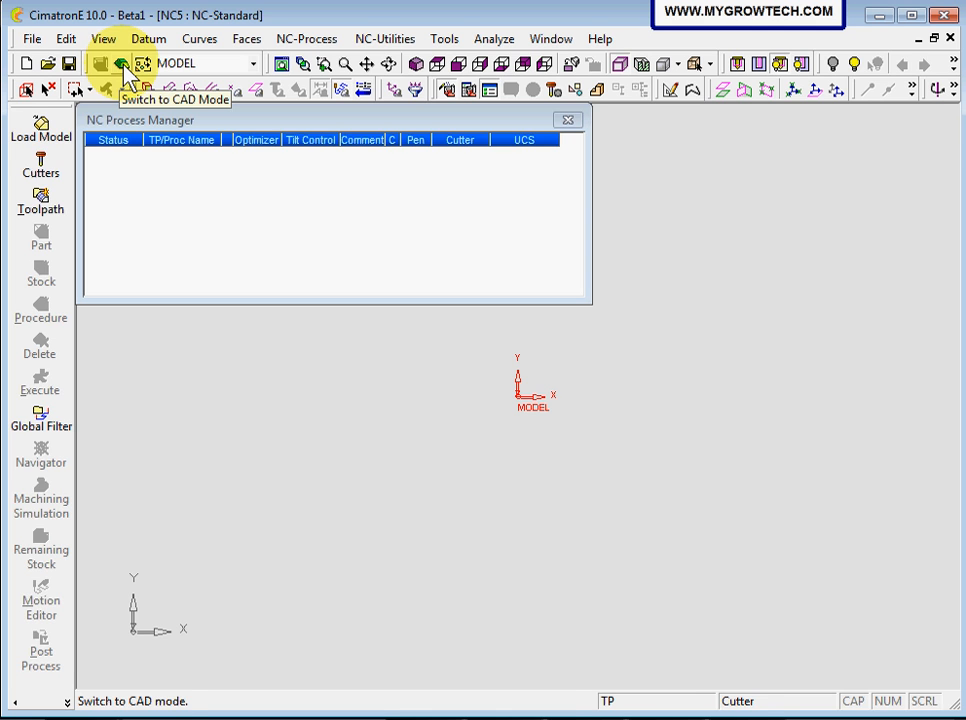
pyautogui.click(121, 64)
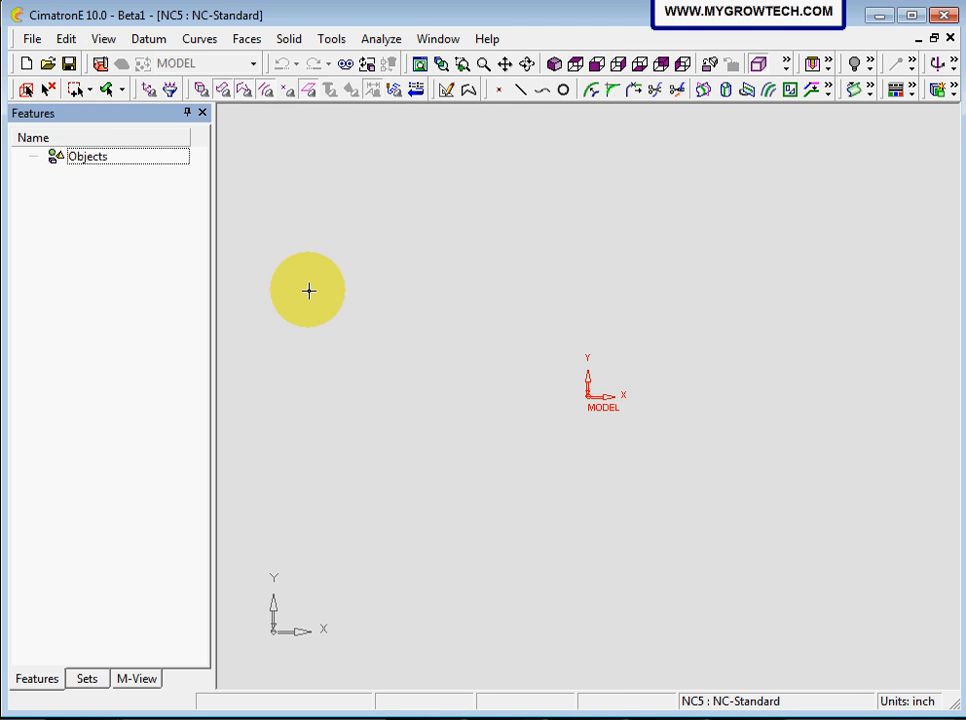
# Save the NC file as "blender nc" in the C001_Blender folder
pyautogui.click(70, 65)
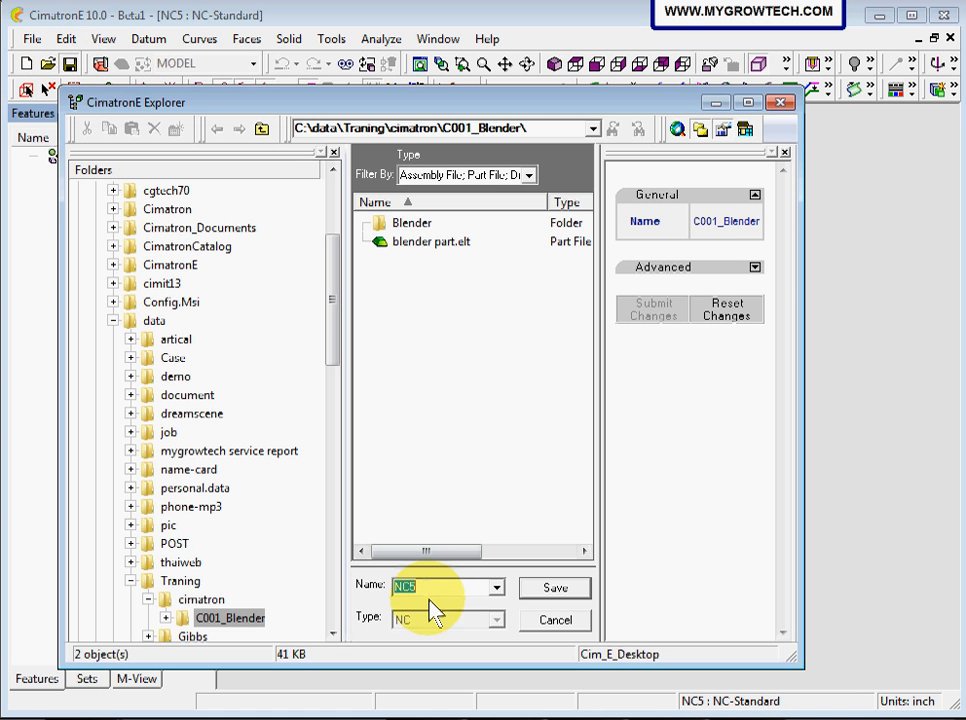
pyautogui.write('blende')
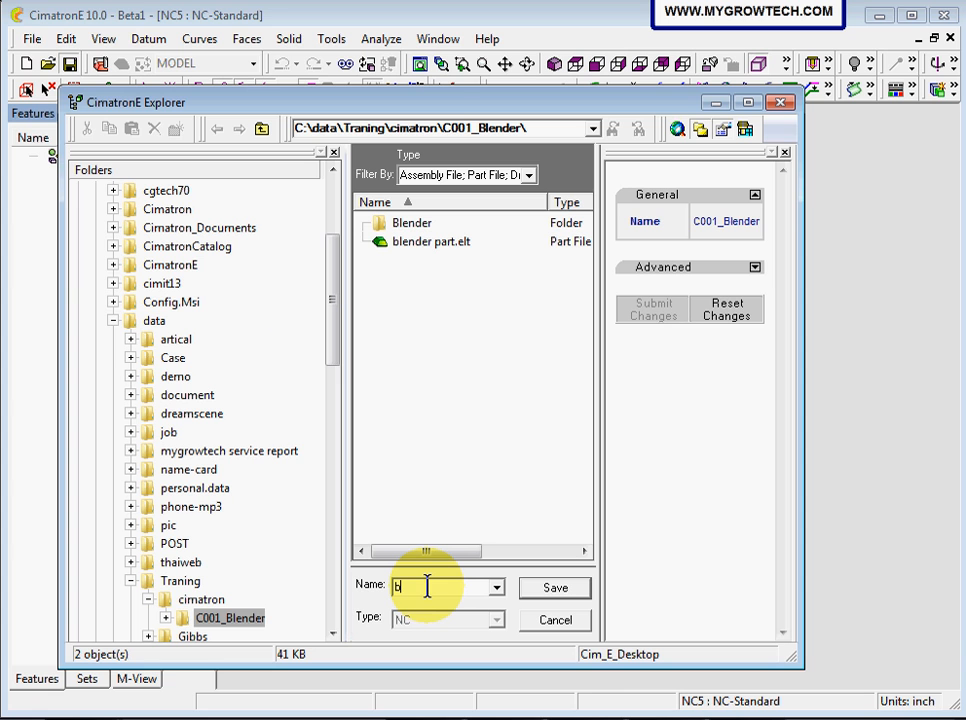
pyautogui.write('r nc')
pyautogui.press('Return')
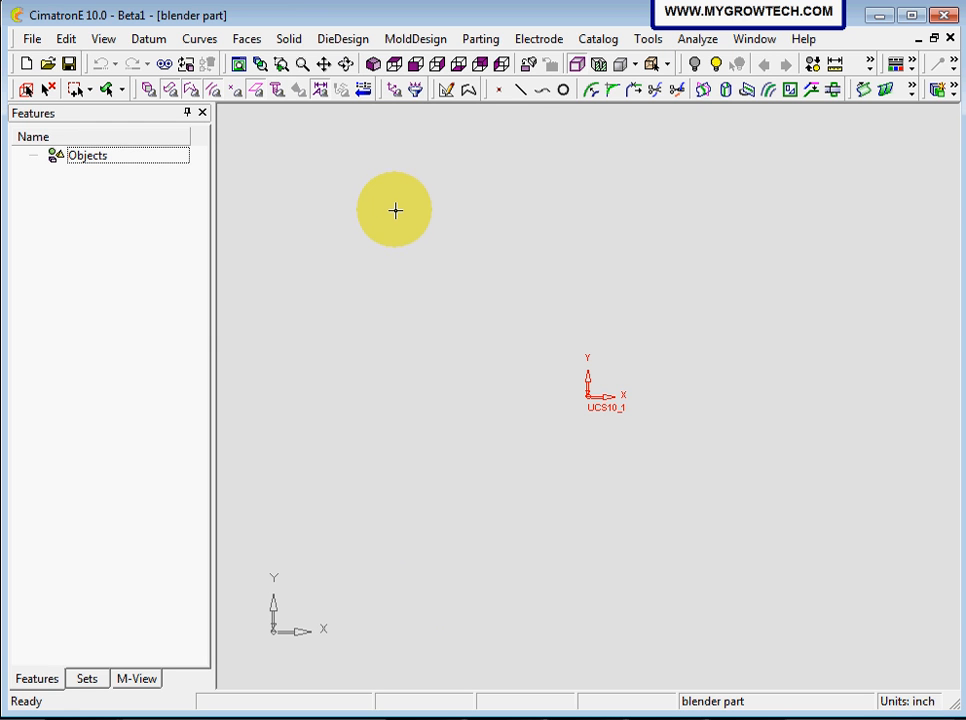
# Define a Main Planes datum on the UCS of the blender part and show it in isometric view
pyautogui.click(153, 42)
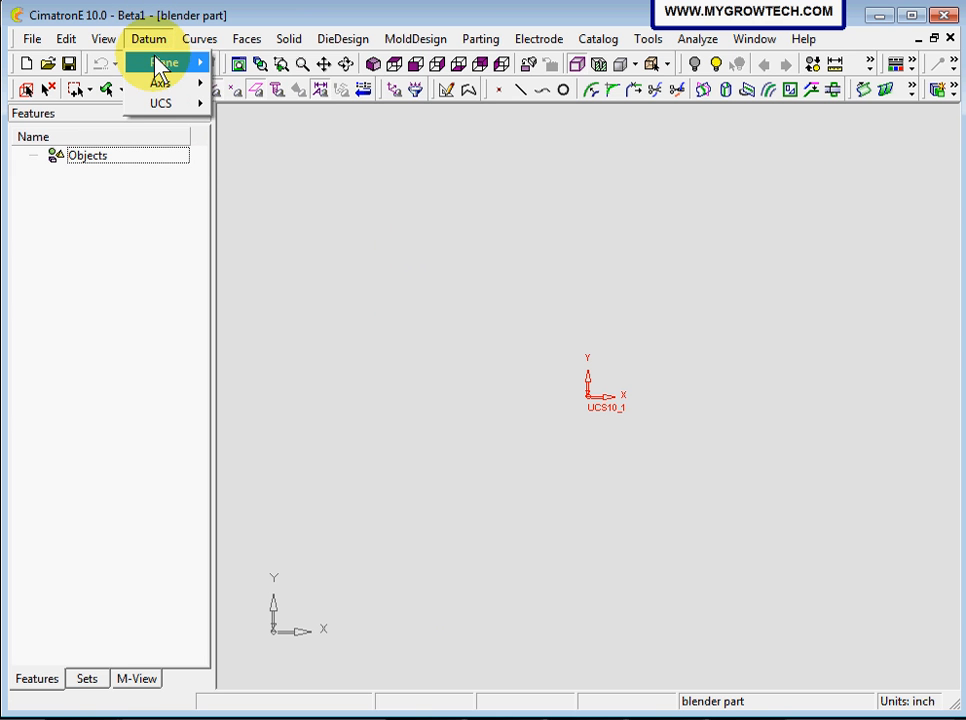
pyautogui.moveTo(163, 63)
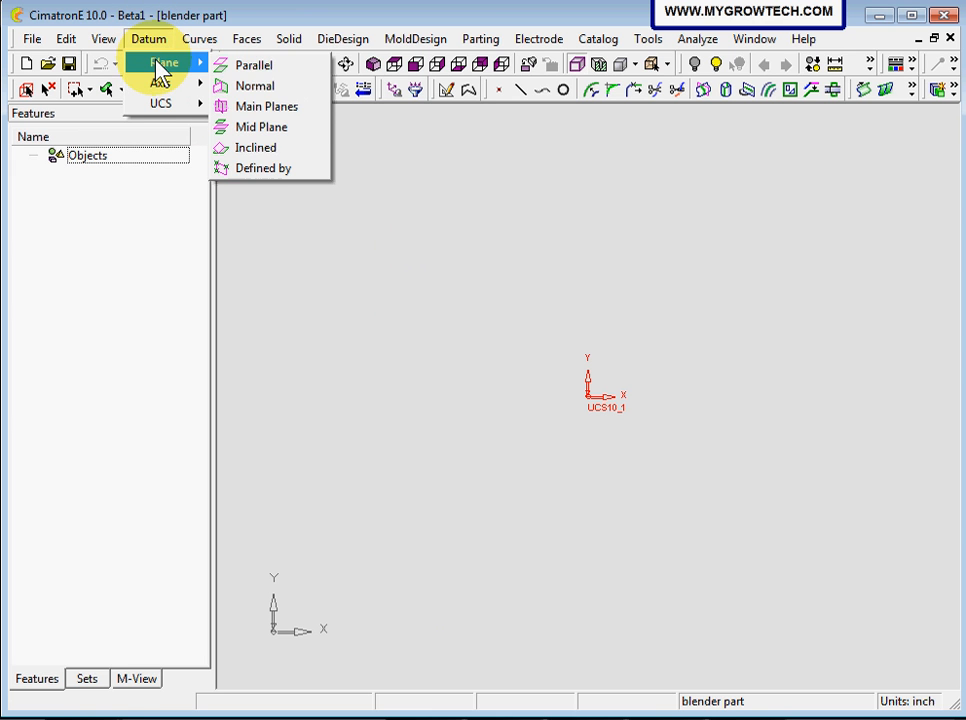
pyautogui.click(252, 106)
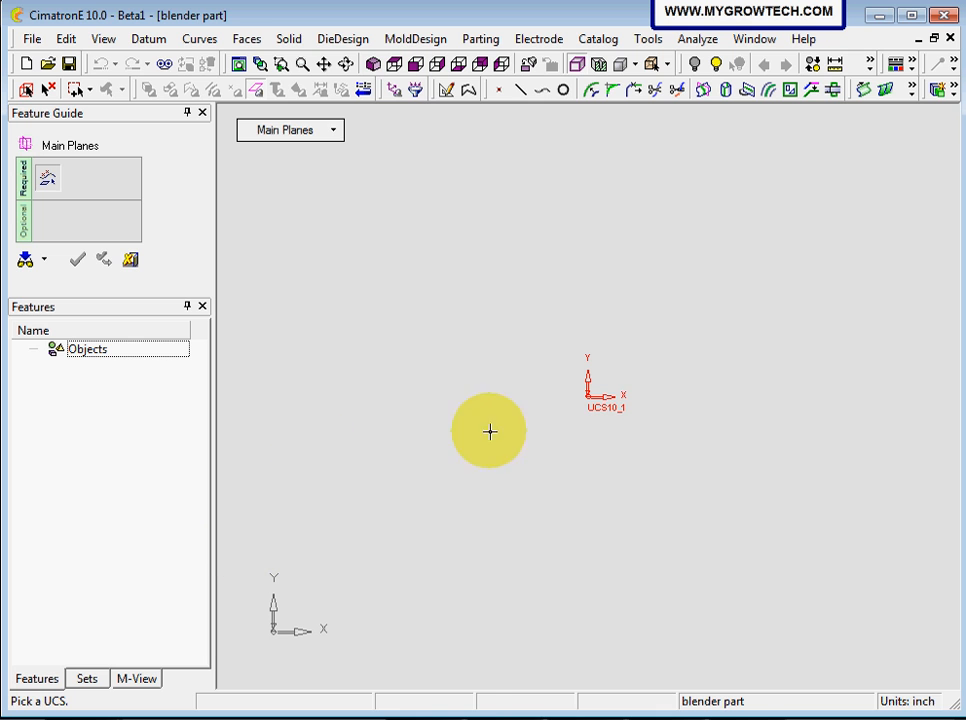
pyautogui.click(595, 400)
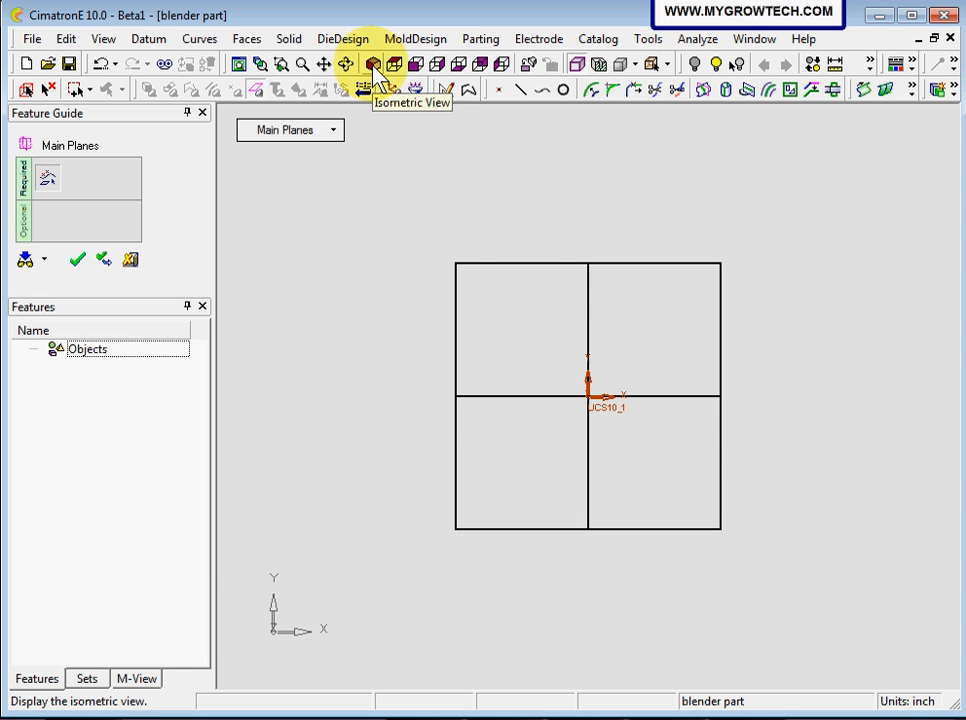
pyautogui.click(372, 64)
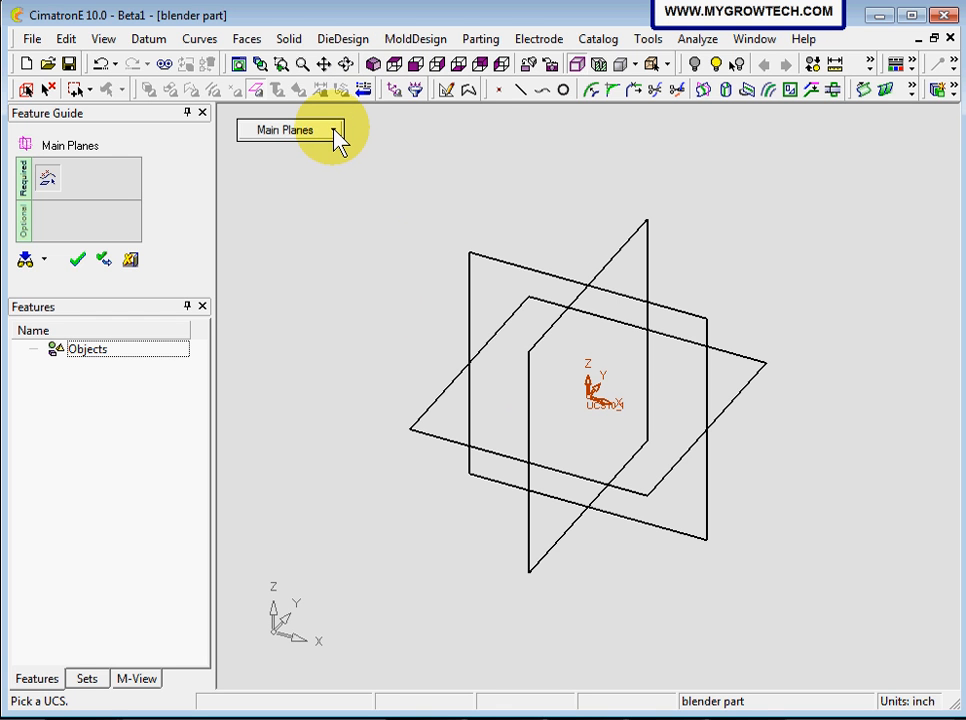
# Preview the single XY and YZ plane options, return to Main Planes and create all three planes
pyautogui.click(334, 129)
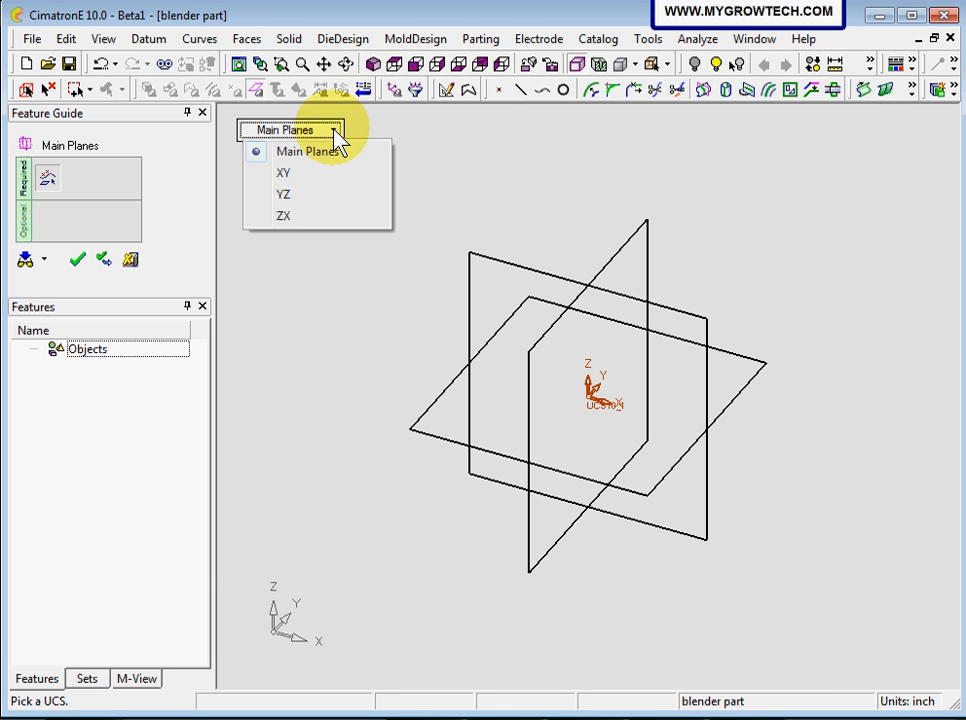
pyautogui.click(306, 176)
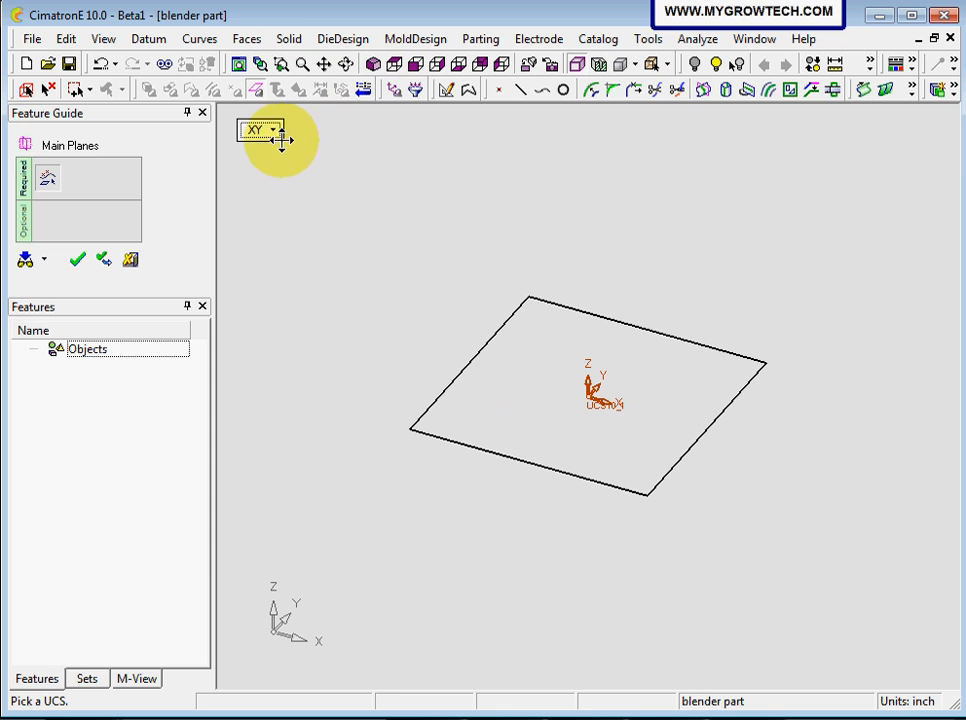
pyautogui.click(270, 132)
pyautogui.click(304, 196)
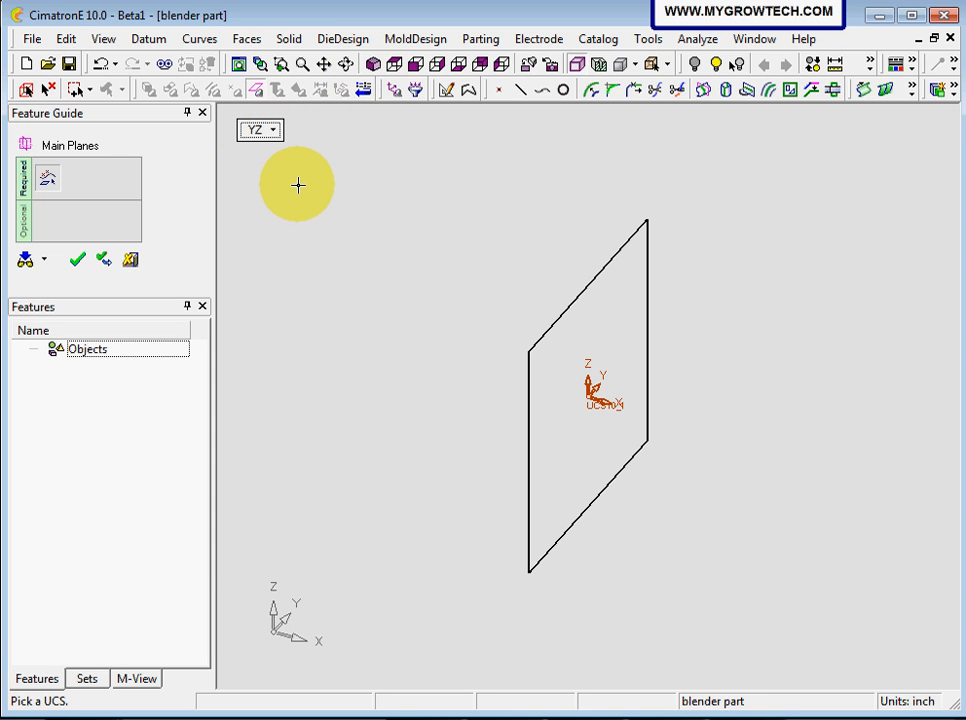
pyautogui.click(271, 131)
pyautogui.click(310, 155)
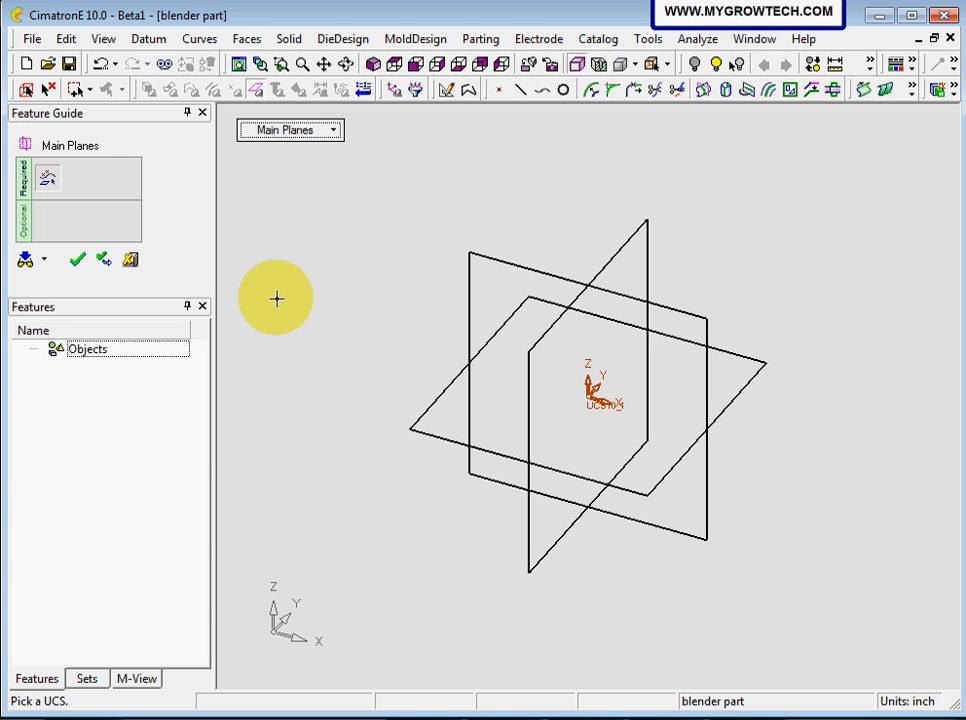
pyautogui.click(78, 264)
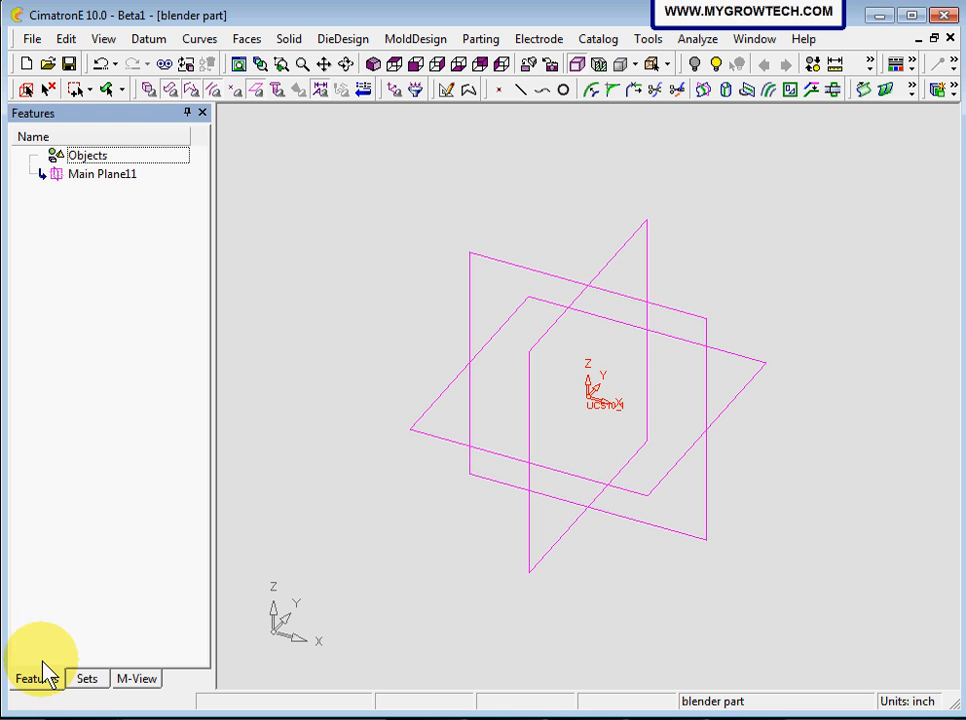
# Rename the main planes feature to "Main Plane"
pyautogui.click(118, 178)
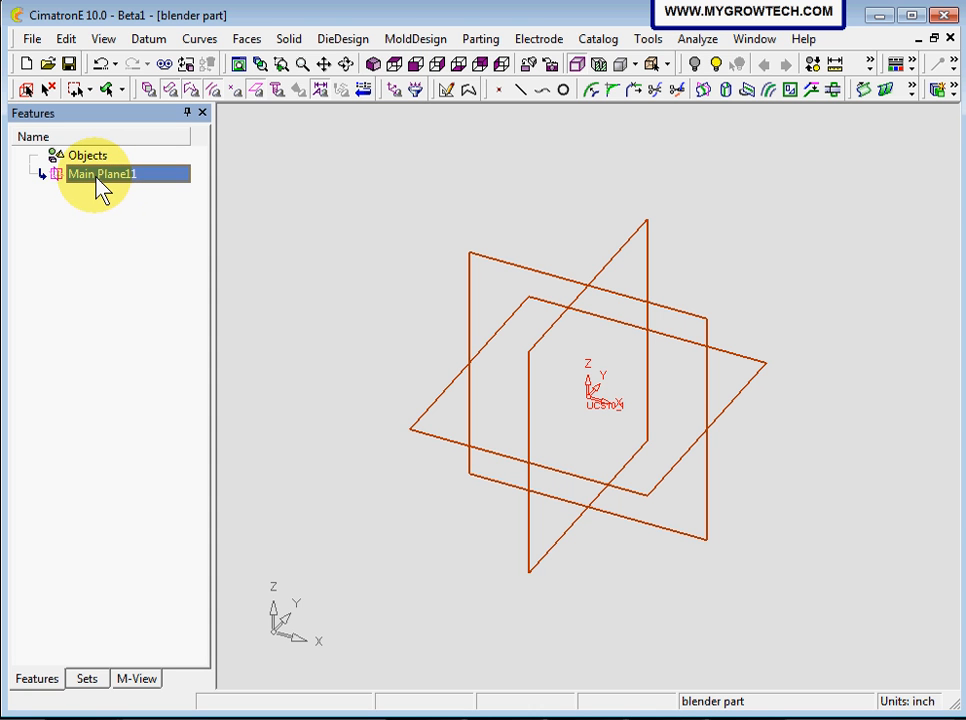
pyautogui.rightClick(98, 180)
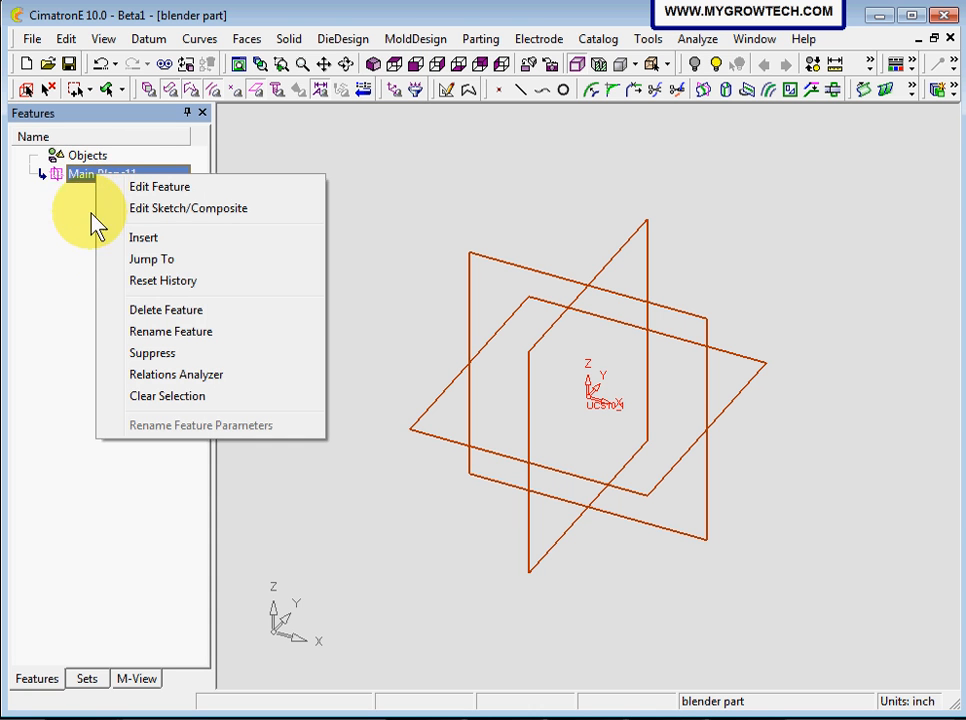
pyautogui.click(200, 332)
pyautogui.click(142, 176)
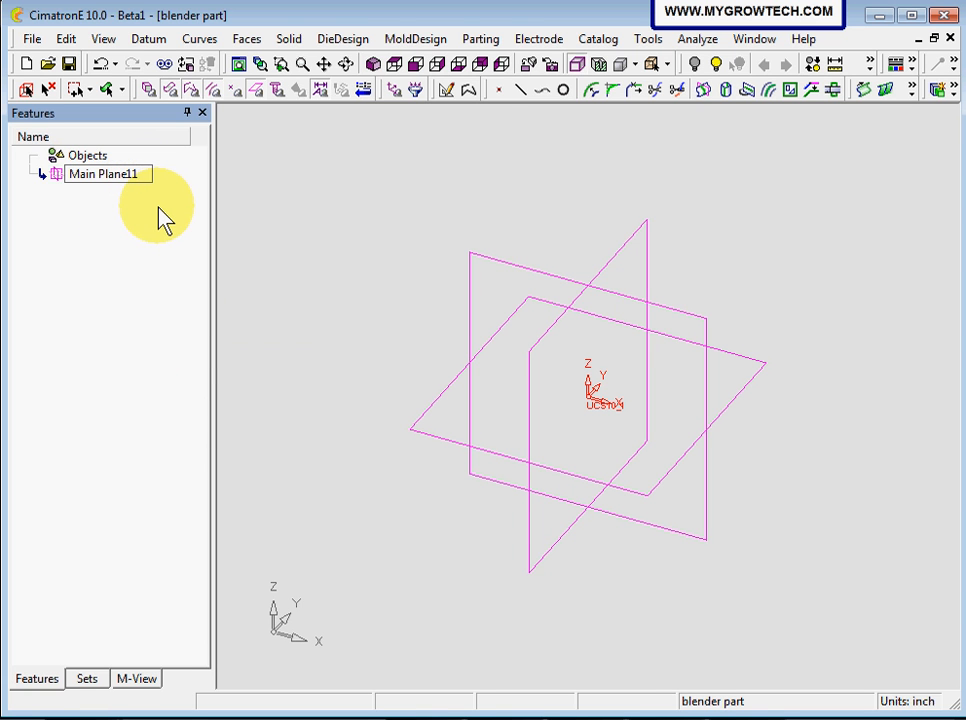
pyautogui.press('BackSpace')
pyautogui.press('BackSpace')
pyautogui.press('Return')
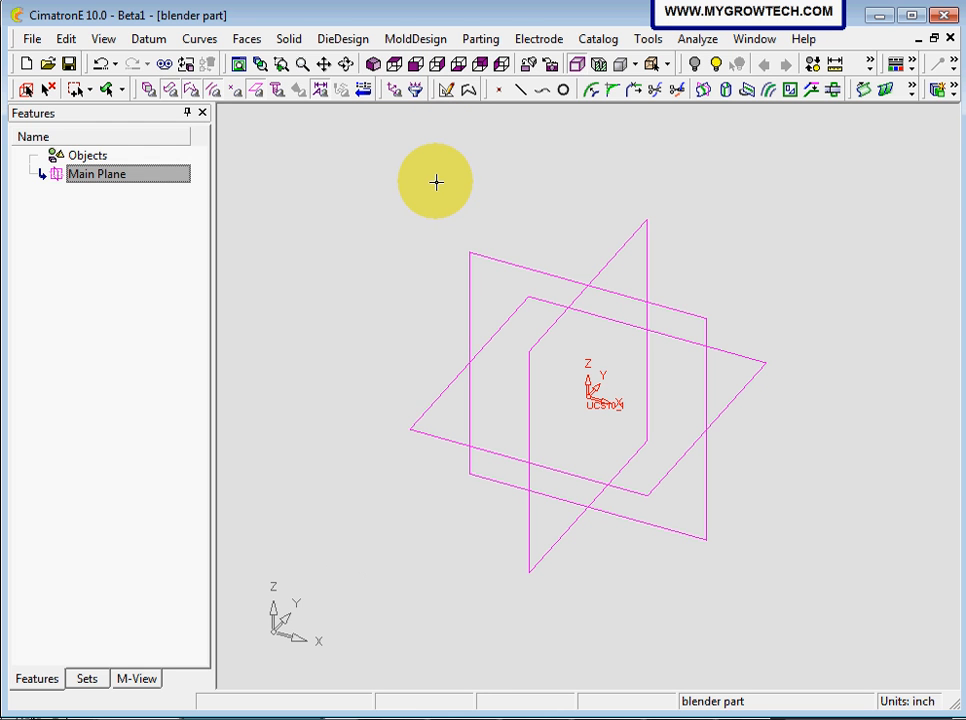
# Open a new sketch on the horizontal XY main plane
pyautogui.click(200, 40)
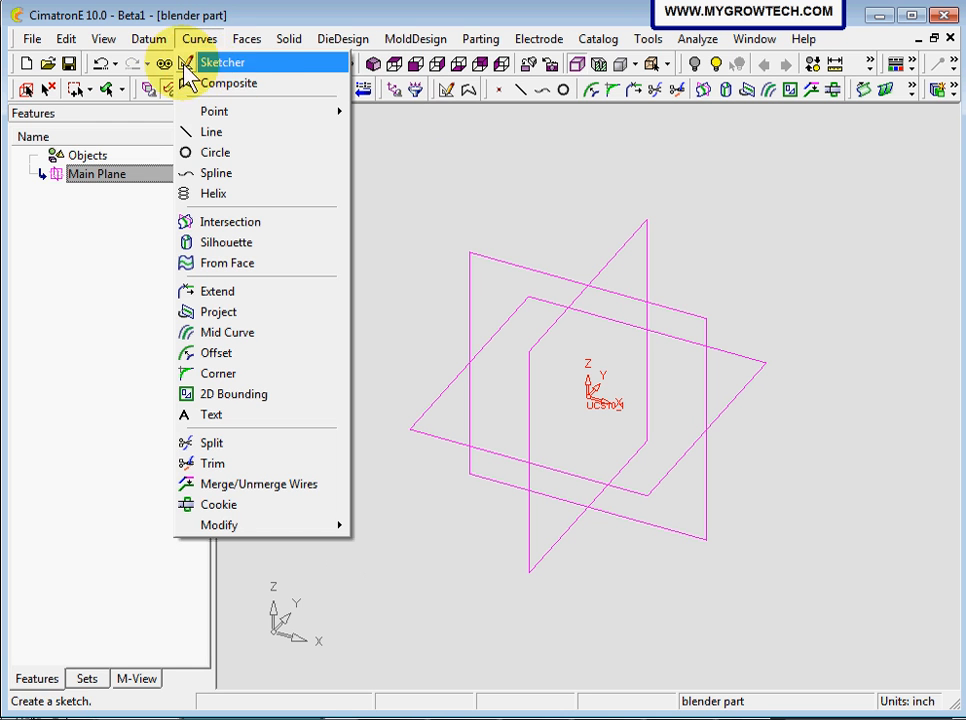
pyautogui.click(431, 291)
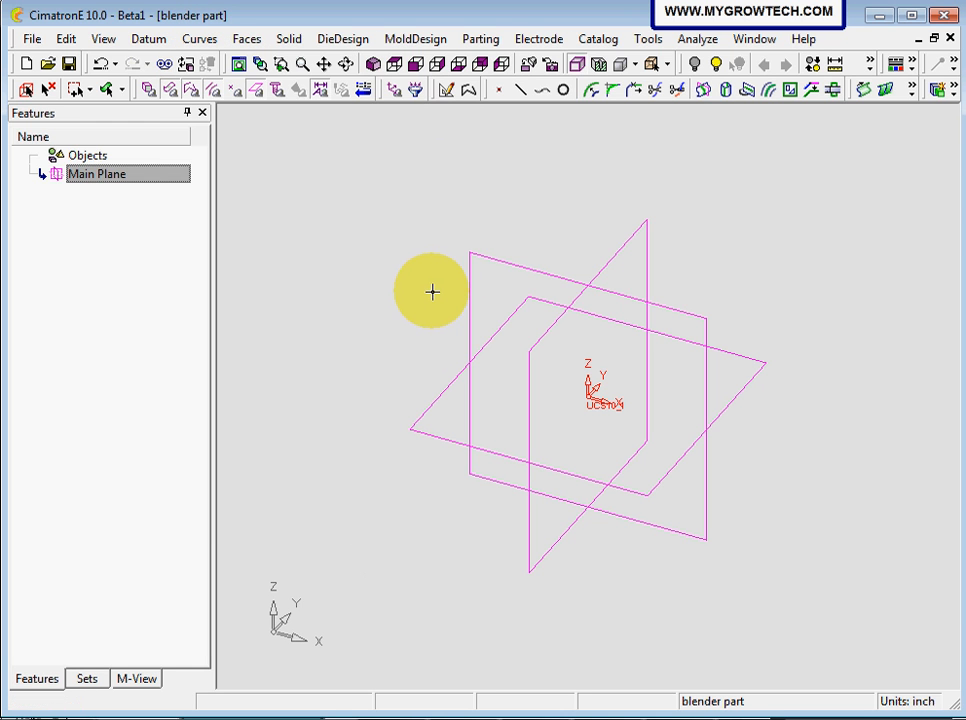
pyautogui.click(447, 90)
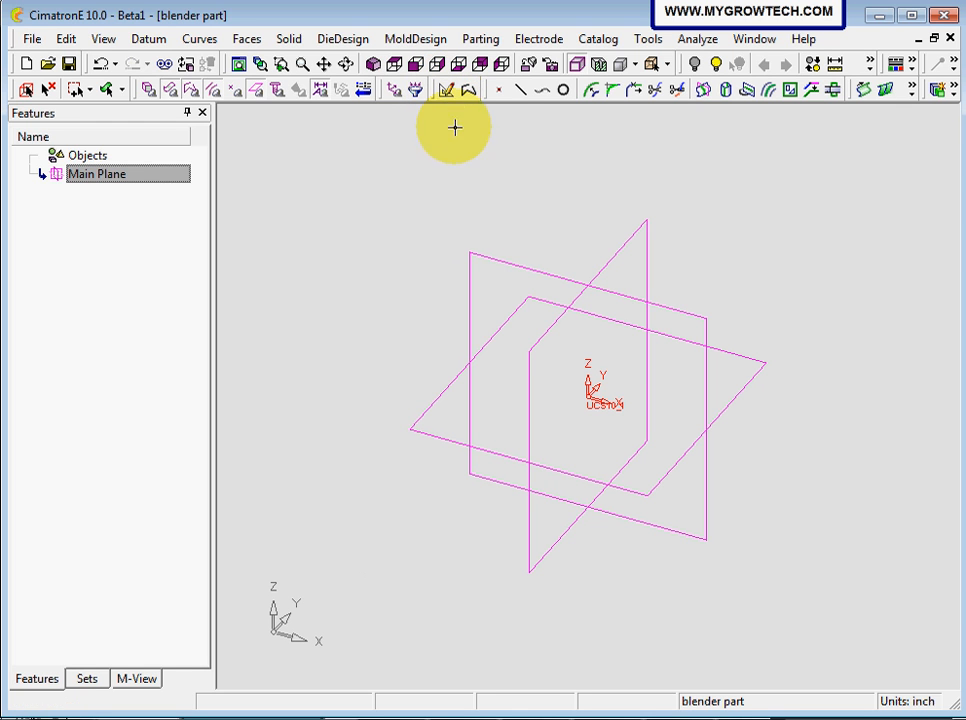
pyautogui.rightClick(500, 201)
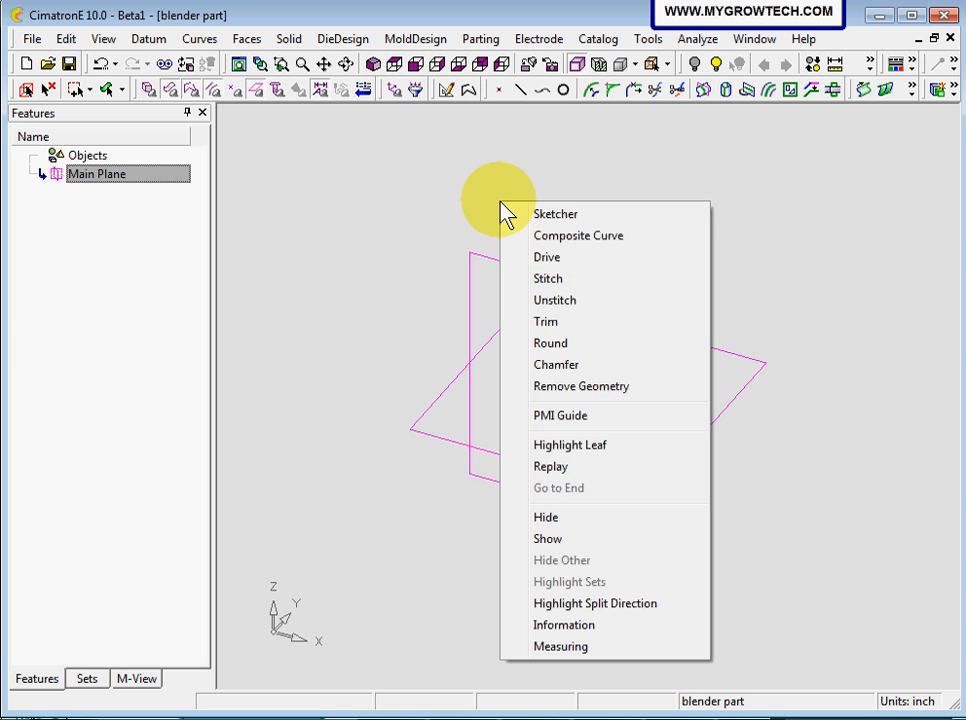
pyautogui.click(556, 214)
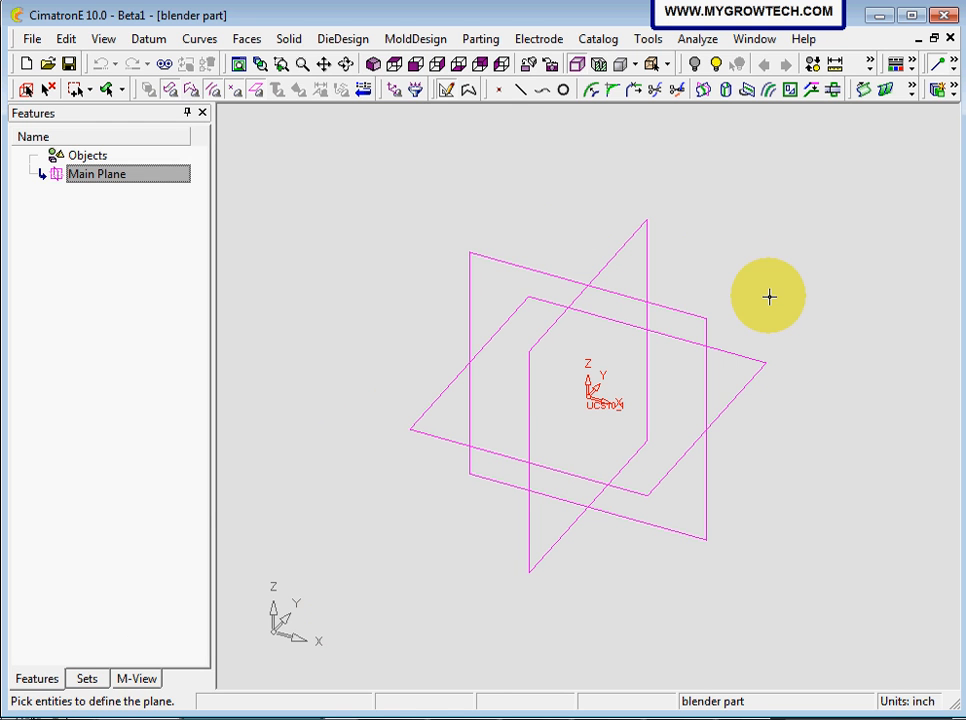
pyautogui.click(757, 368)
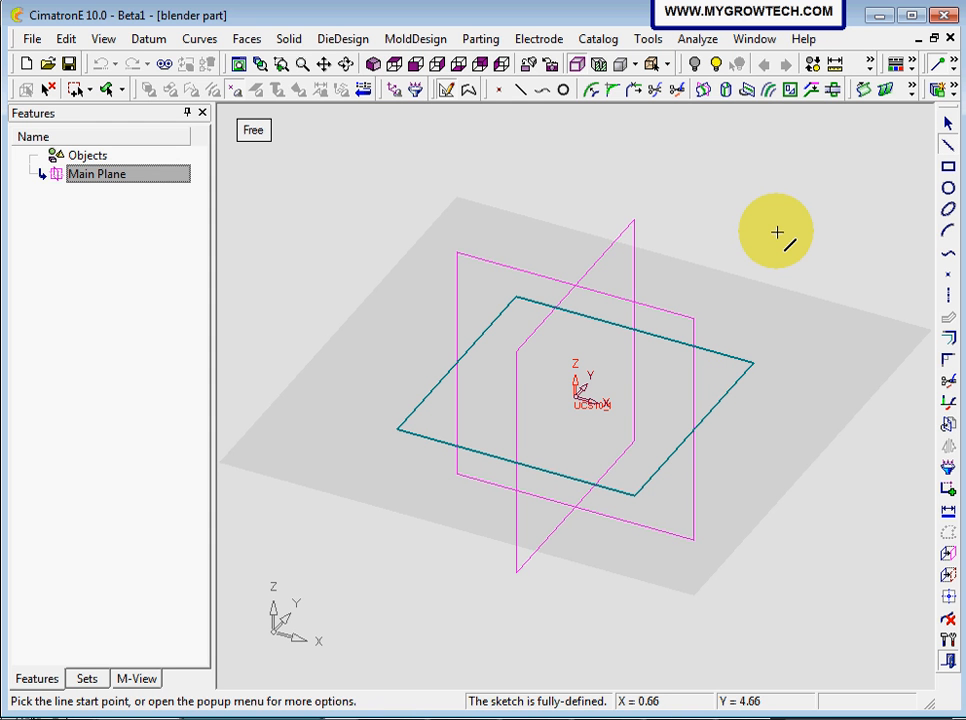
# Sketch a circle about 2.33 inches in diameter centred on the UCS origin
pyautogui.moveTo(776, 239)
pyautogui.mouseDown(button='middle')
pyautogui.moveTo(780, 181)
pyautogui.moveTo(783, 254)
pyautogui.mouseUp(button='middle')
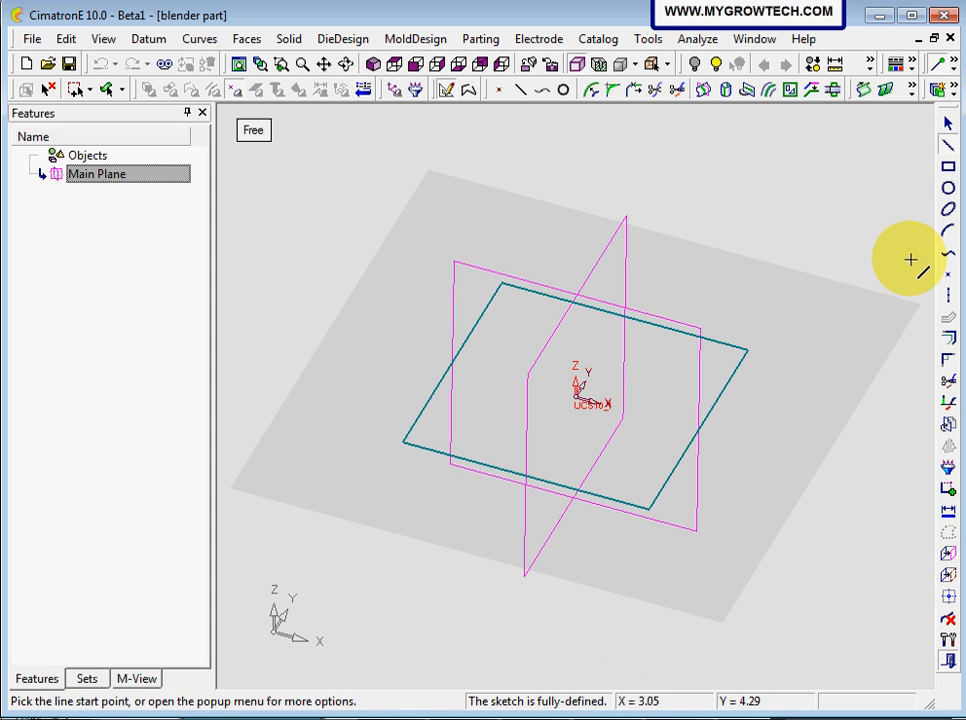
pyautogui.click(949, 189)
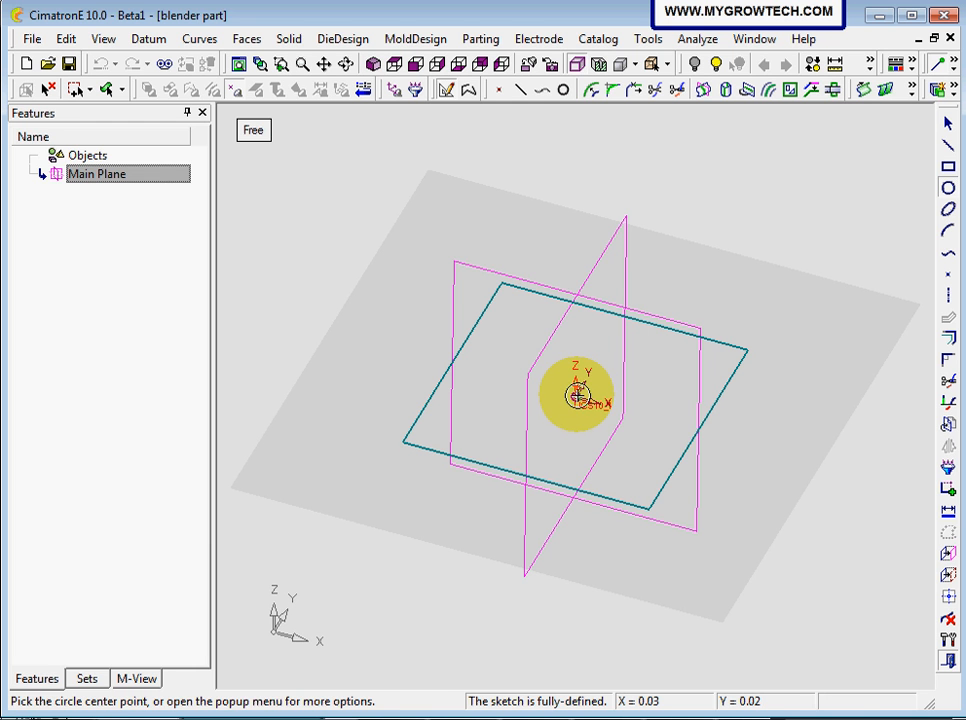
pyautogui.click(577, 396)
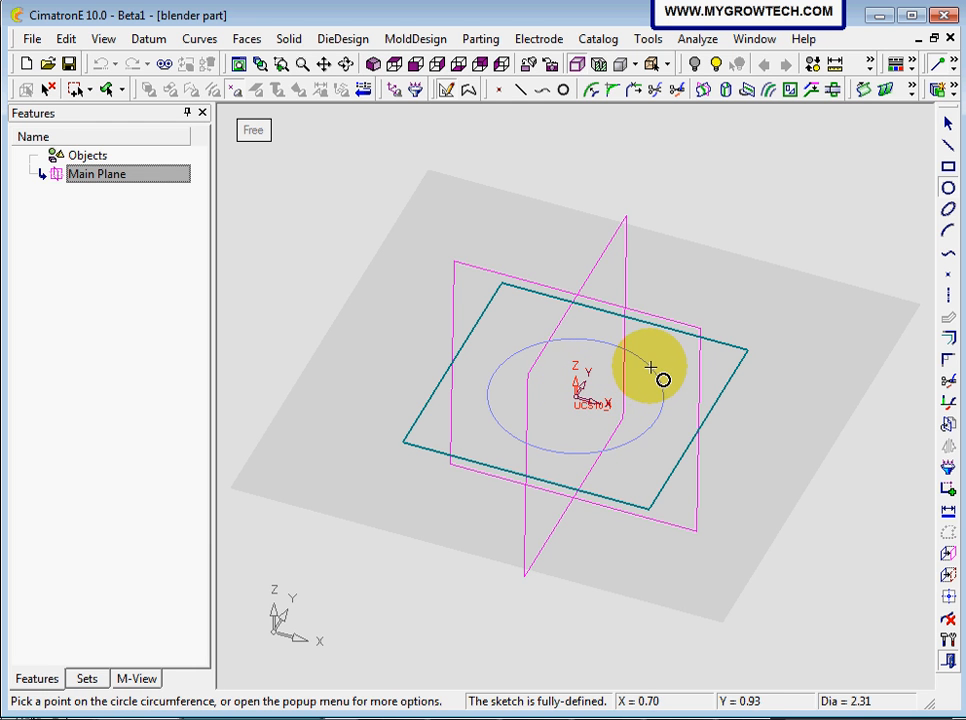
pyautogui.click(651, 367)
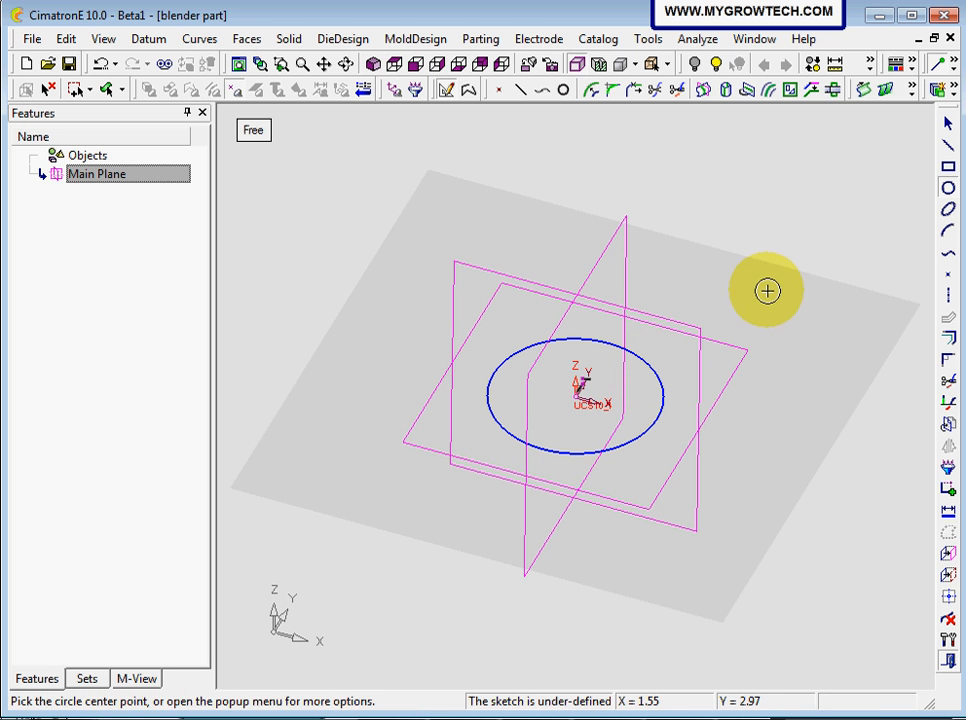
# Dimension the circle's diameter as 5.5 inches and finish the sketch
pyautogui.click(948, 511)
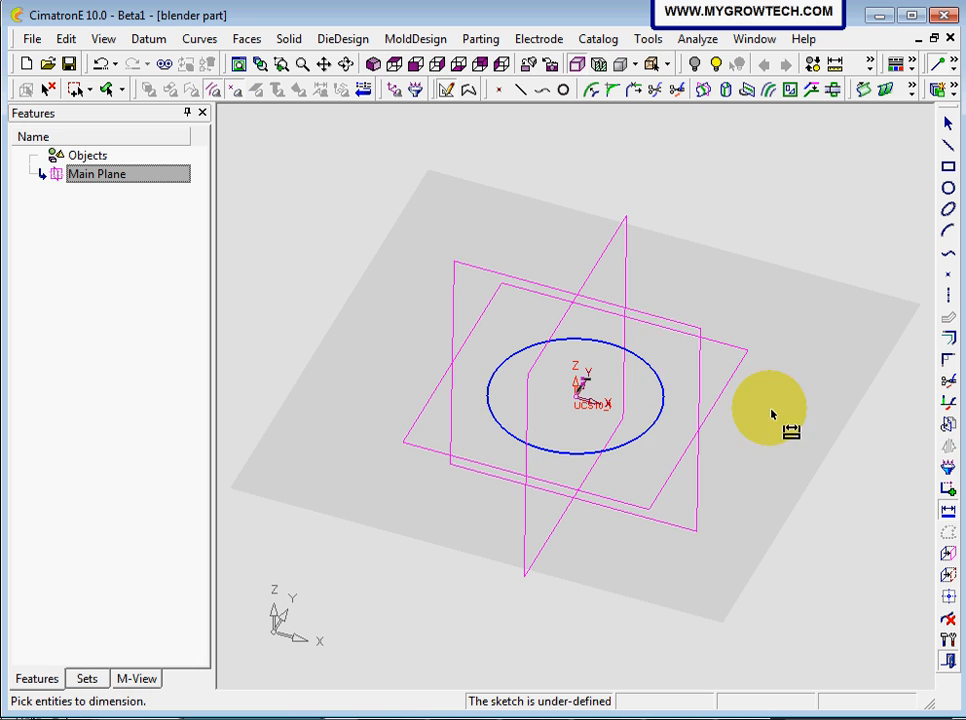
pyautogui.click(651, 368)
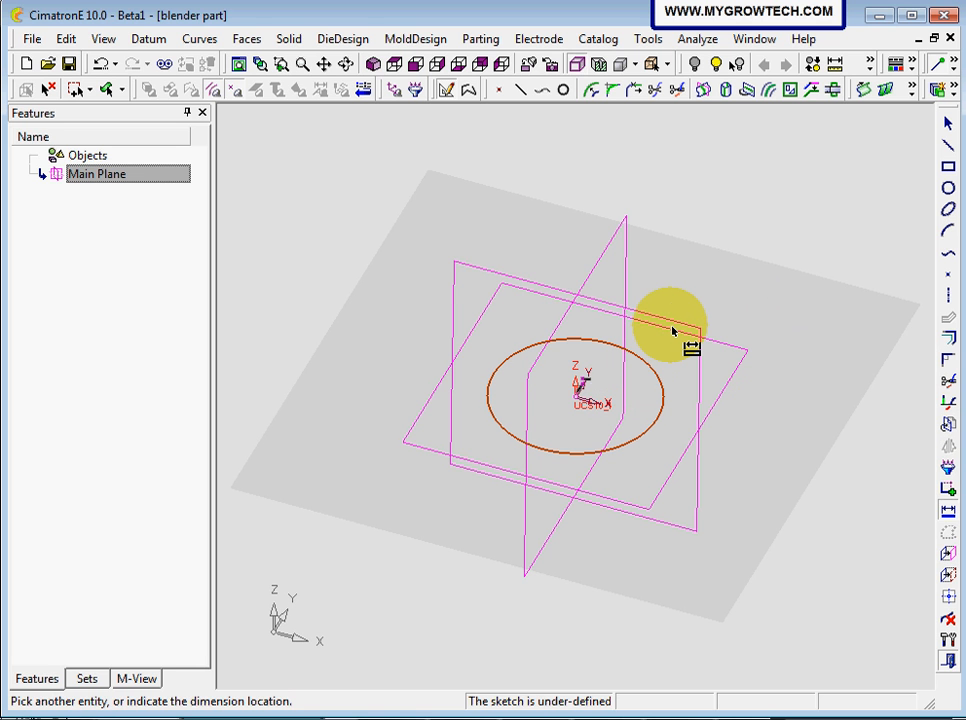
pyautogui.click(672, 331)
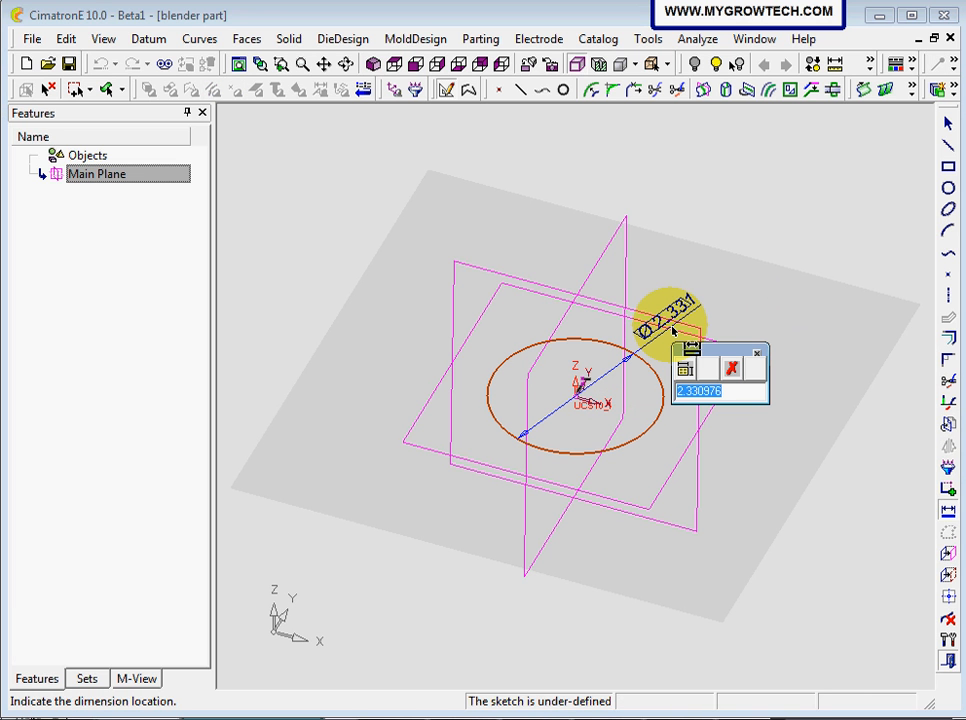
pyautogui.write('5.5')
pyautogui.press('Return')
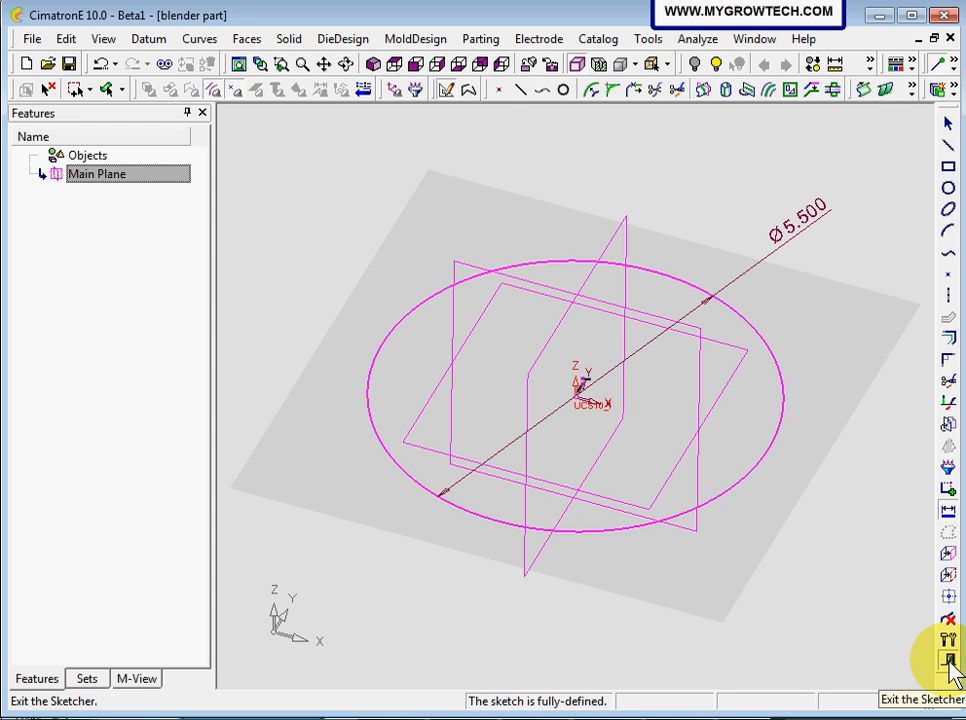
pyautogui.rightClick(688, 190)
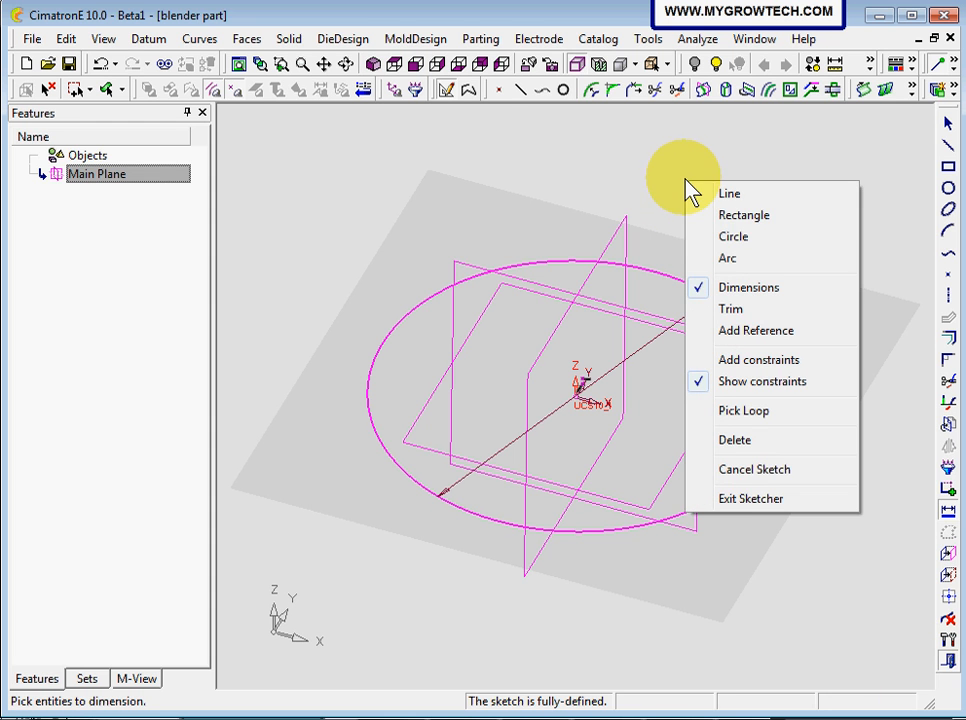
pyautogui.click(752, 512)
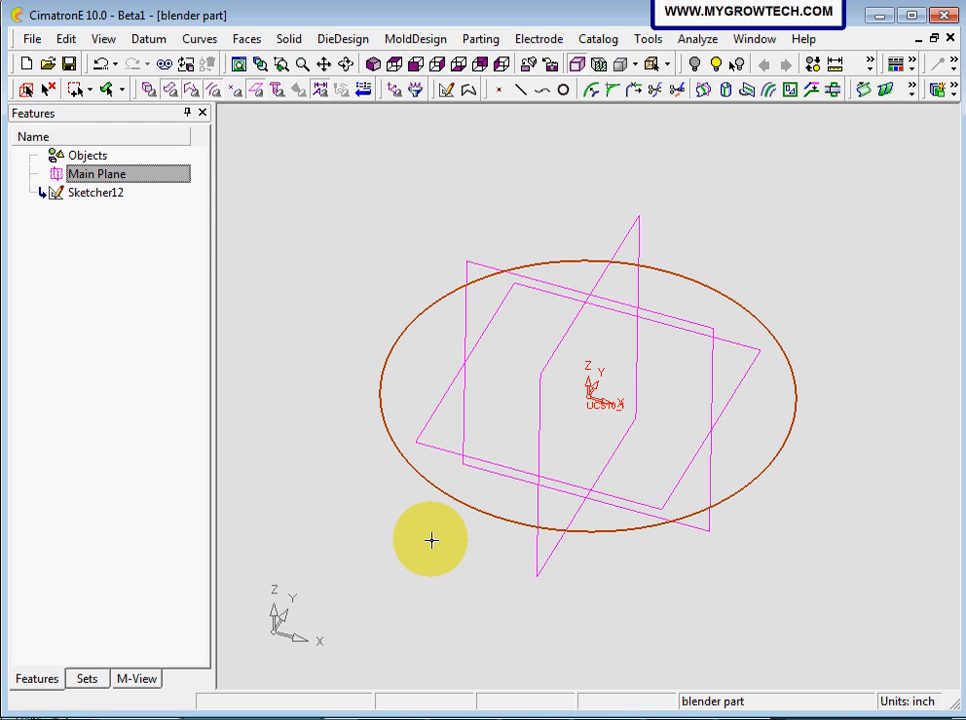
# Clear the selection and start a new solid Extrude from the circle sketch
pyautogui.click(47, 89)
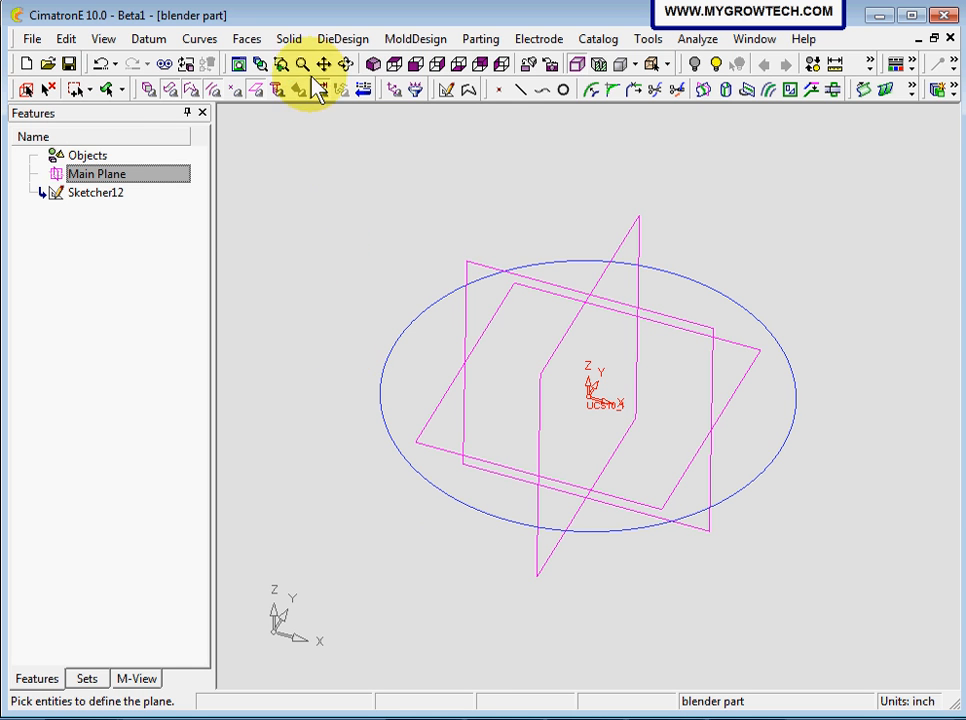
pyautogui.click(291, 41)
pyautogui.moveTo(300, 105)
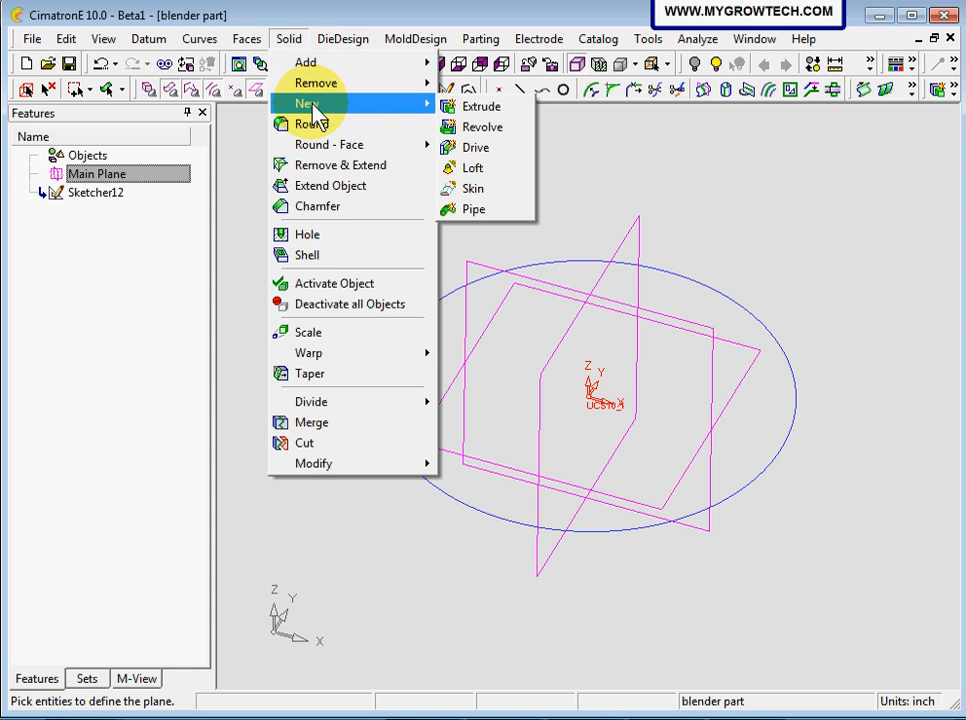
pyautogui.click(484, 109)
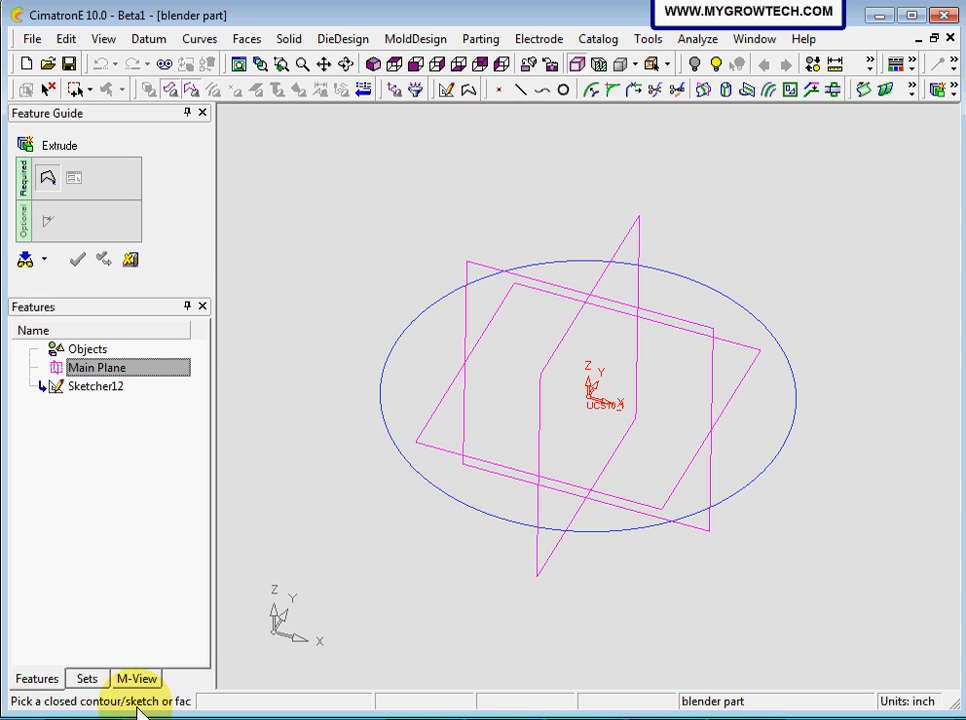
pyautogui.click(444, 303)
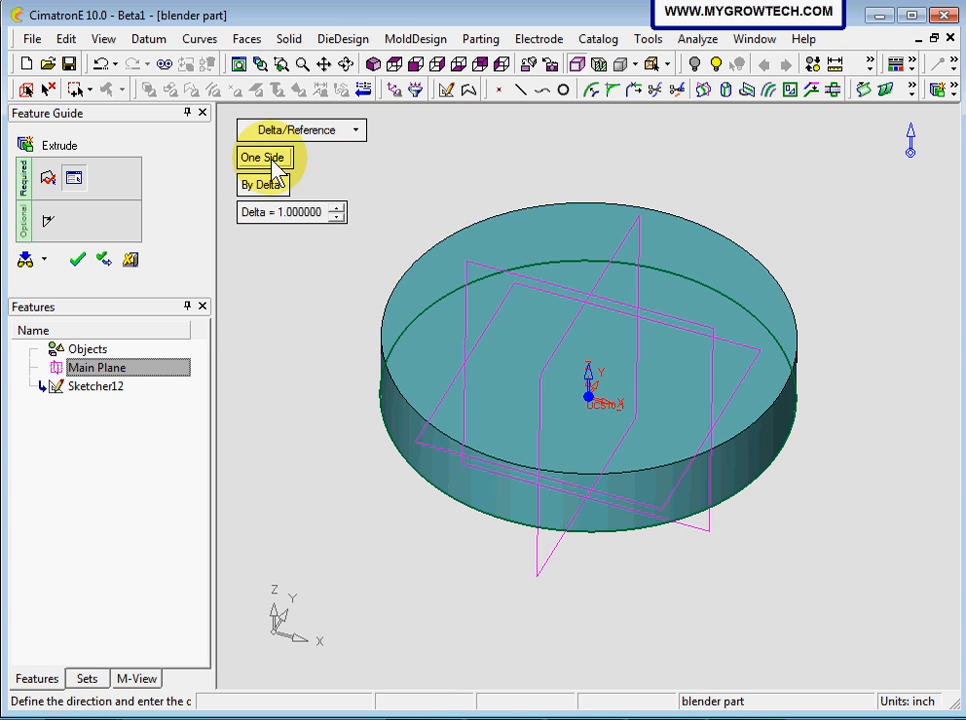
# Increase the extrusion's delta in increments to 1.875 inches
pyautogui.click(338, 208)
pyautogui.click(338, 208)
pyautogui.click(338, 208)
pyautogui.click(338, 208)
pyautogui.click(338, 208)
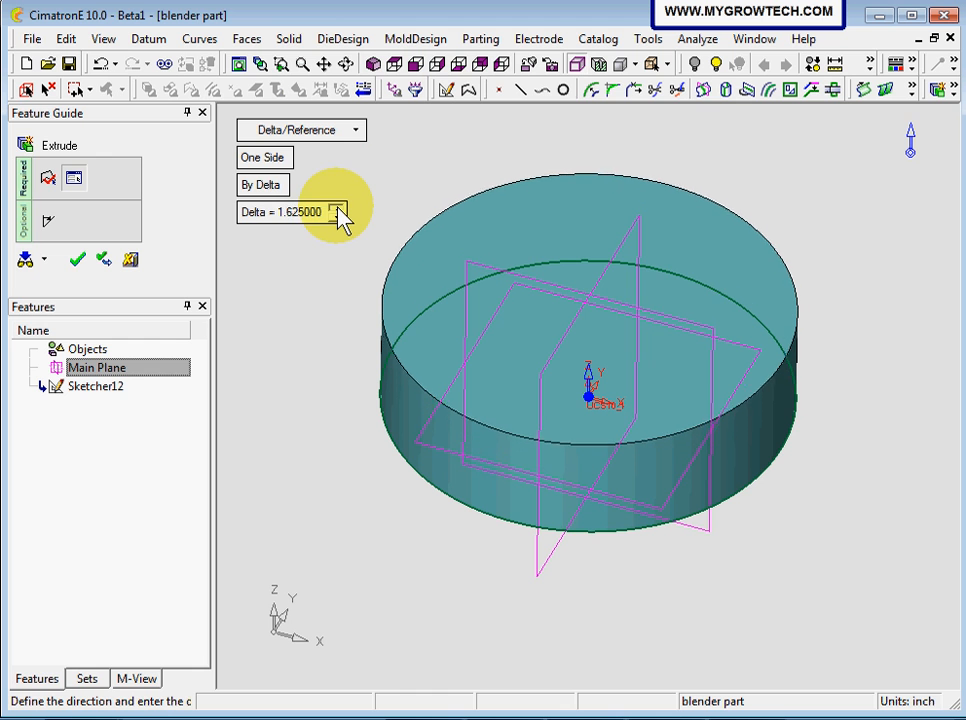
pyautogui.click(338, 208)
pyautogui.click(338, 208)
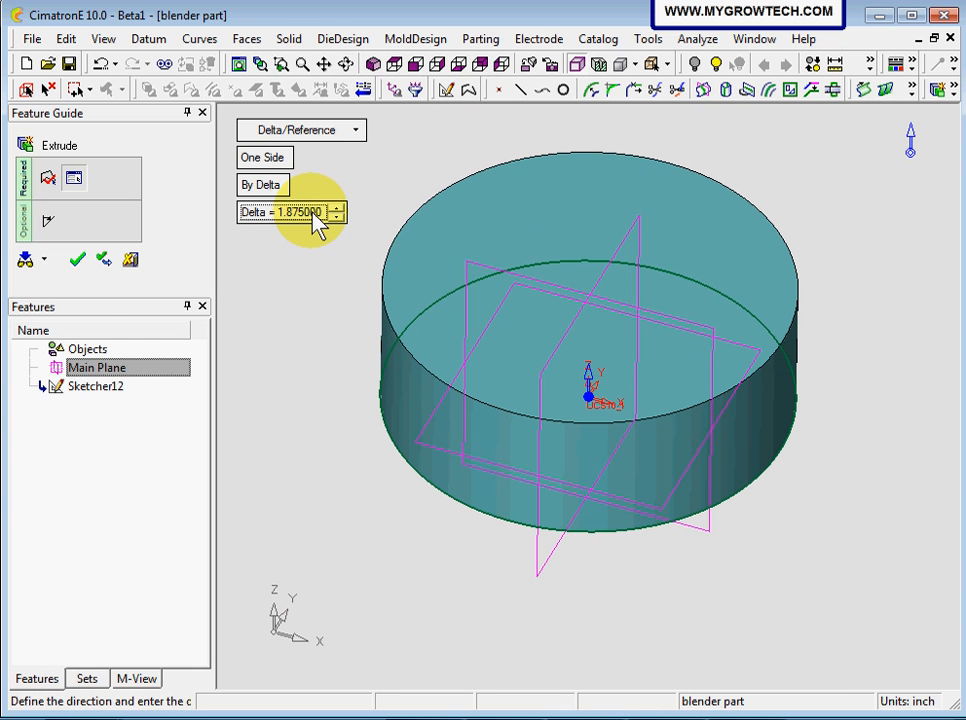
# Set the extrusion's delta to 3.75 inches on one side and create the solid cylinder
pyautogui.click(291, 228)
pyautogui.write('3.75')
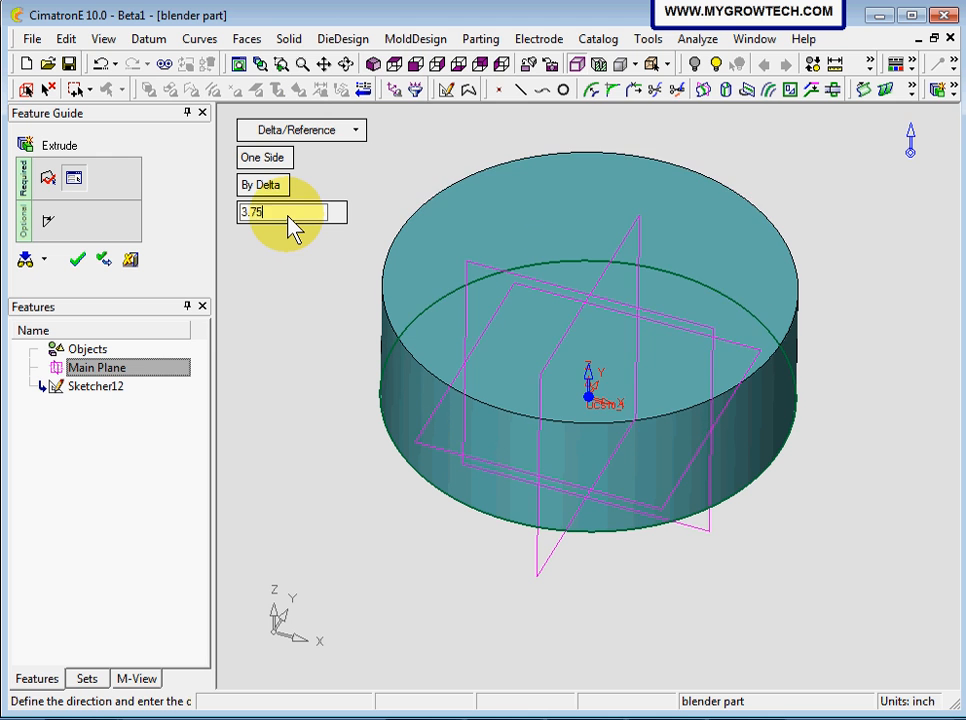
pyautogui.press('Return')
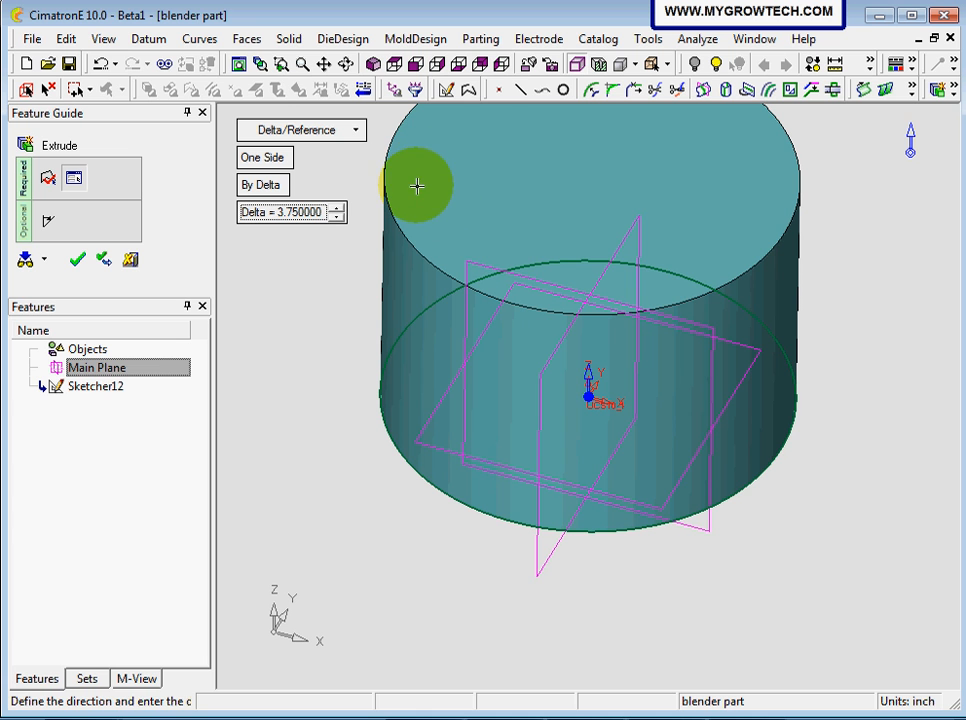
pyautogui.click(240, 67)
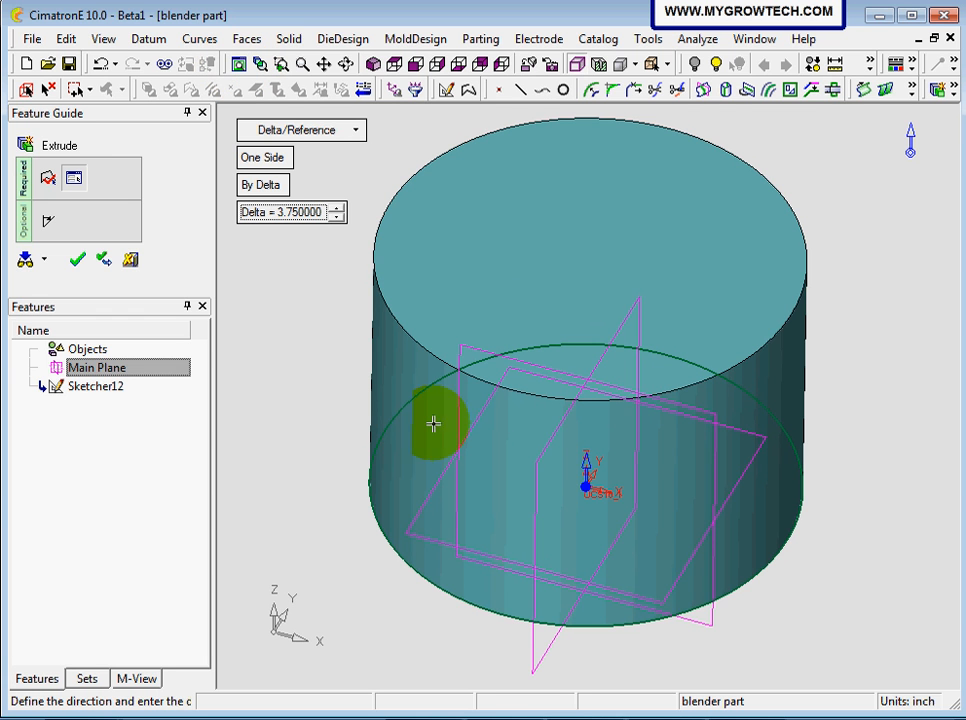
pyautogui.click(80, 262)
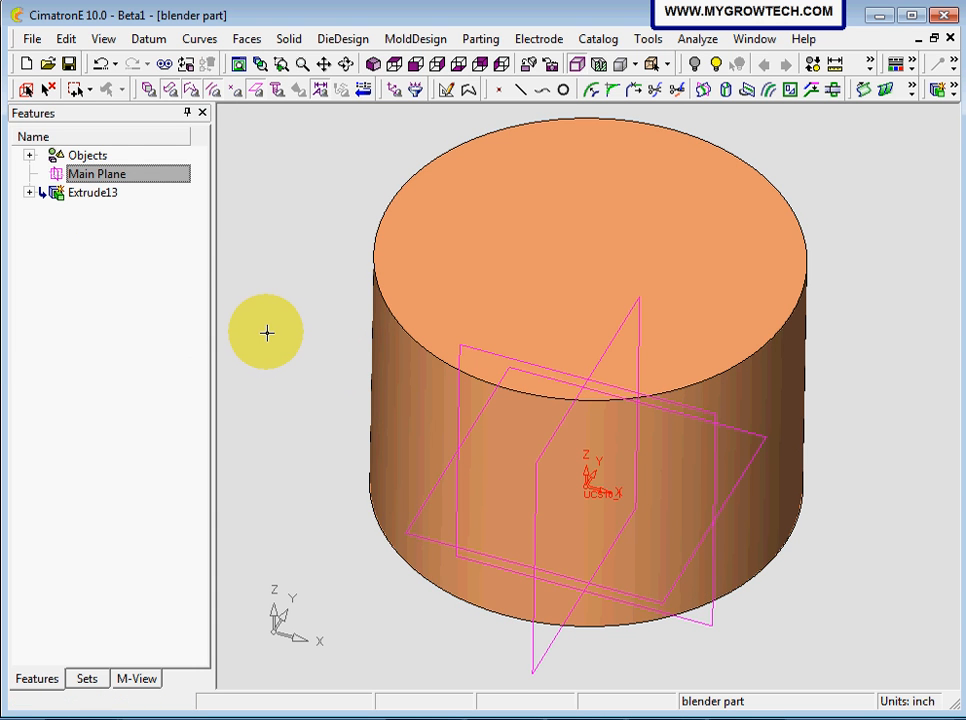
# Inspect the cylinder in the isometric, top, front and right views, ending in isometric view
pyautogui.hotkey('ctrl', 'i')
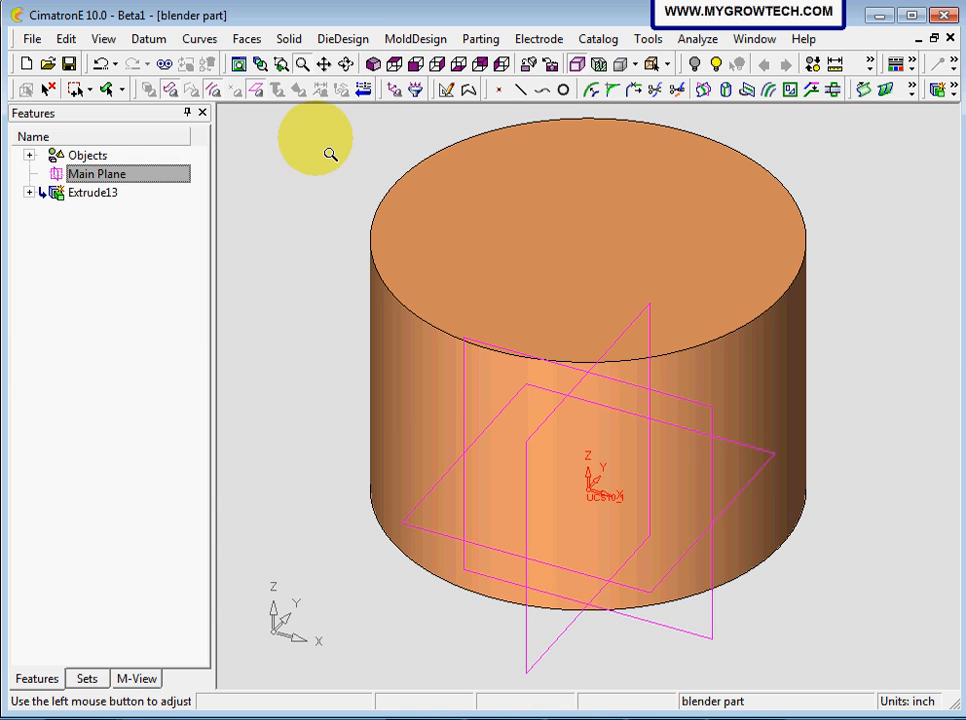
pyautogui.click(376, 66)
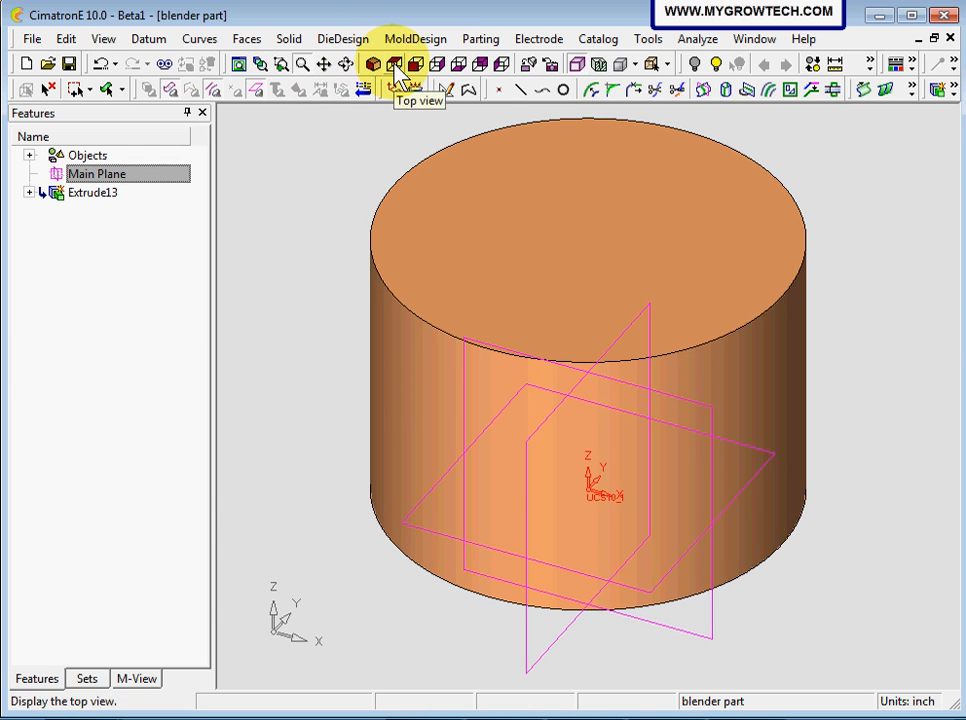
pyautogui.click(395, 66)
pyautogui.click(416, 68)
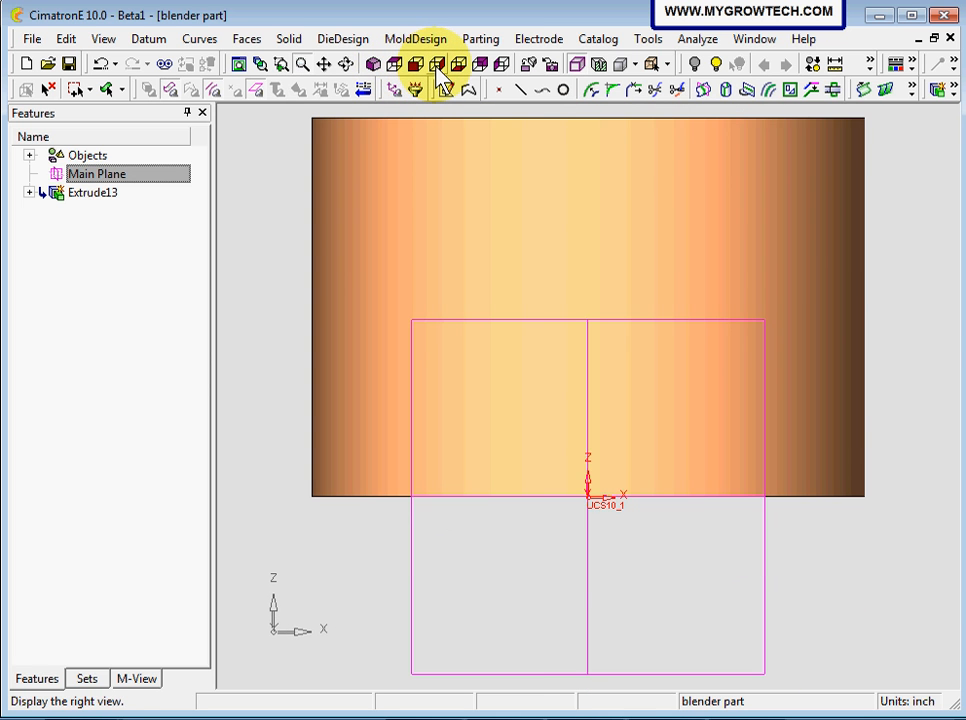
pyautogui.click(437, 66)
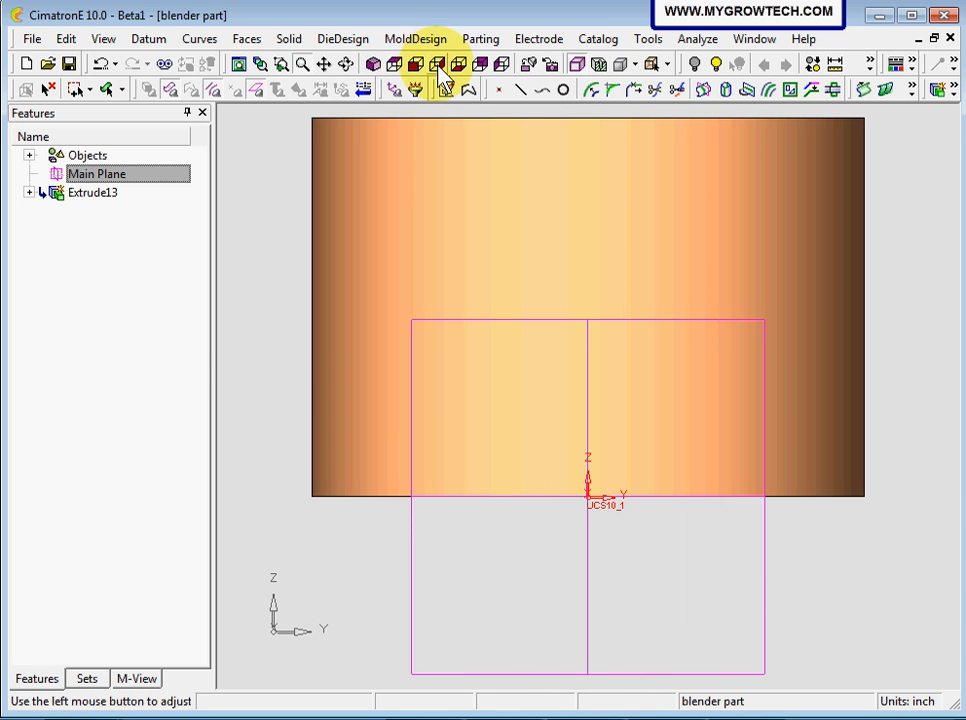
pyautogui.click(373, 64)
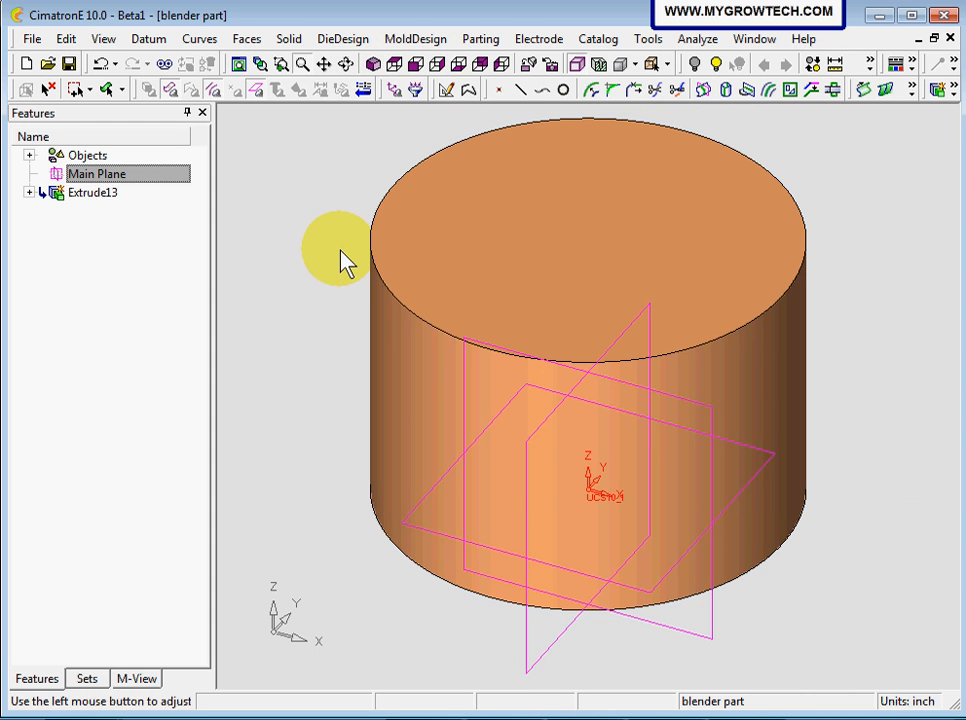
# Examine the cylinder's upper rim in a window zoom, fit the whole part and zoom dynamically
pyautogui.click(282, 65)
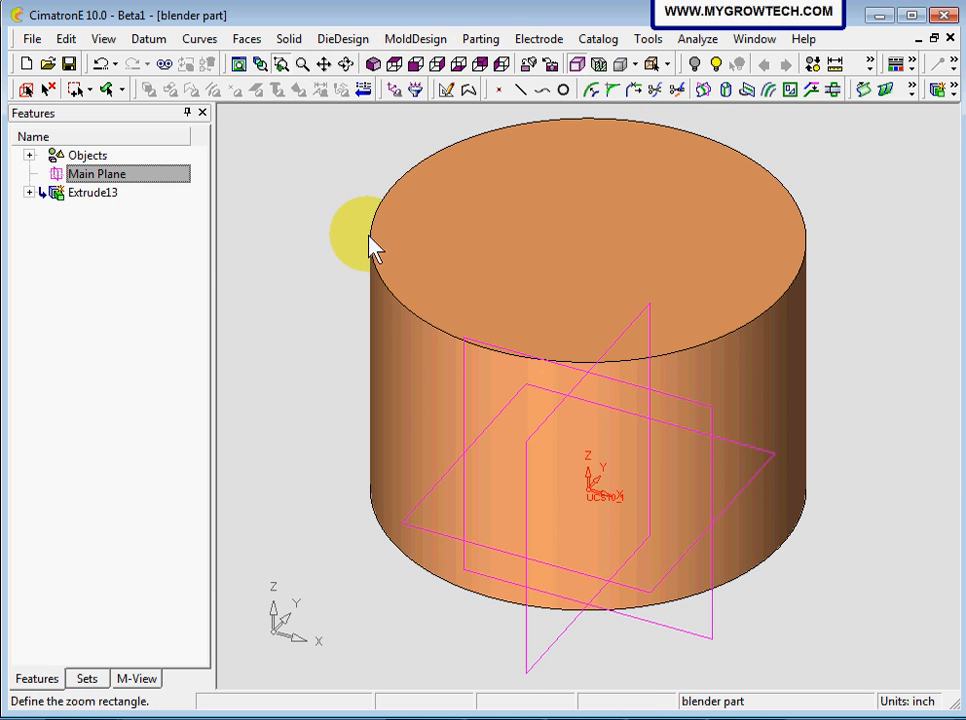
pyautogui.moveTo(346, 220); pyautogui.dragTo(397, 266)
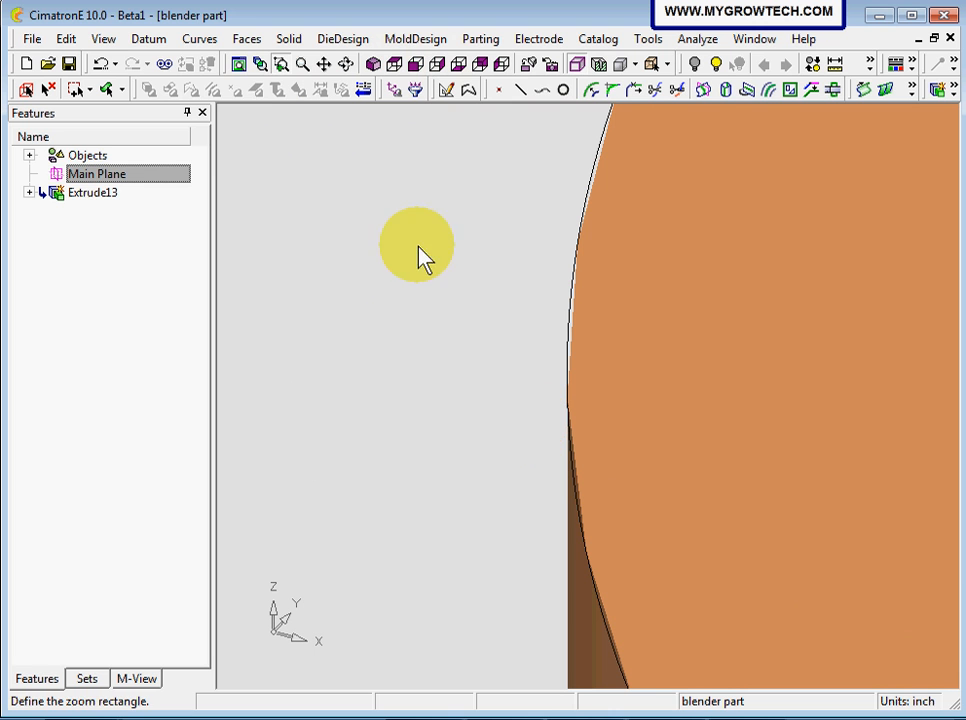
pyautogui.click(238, 68)
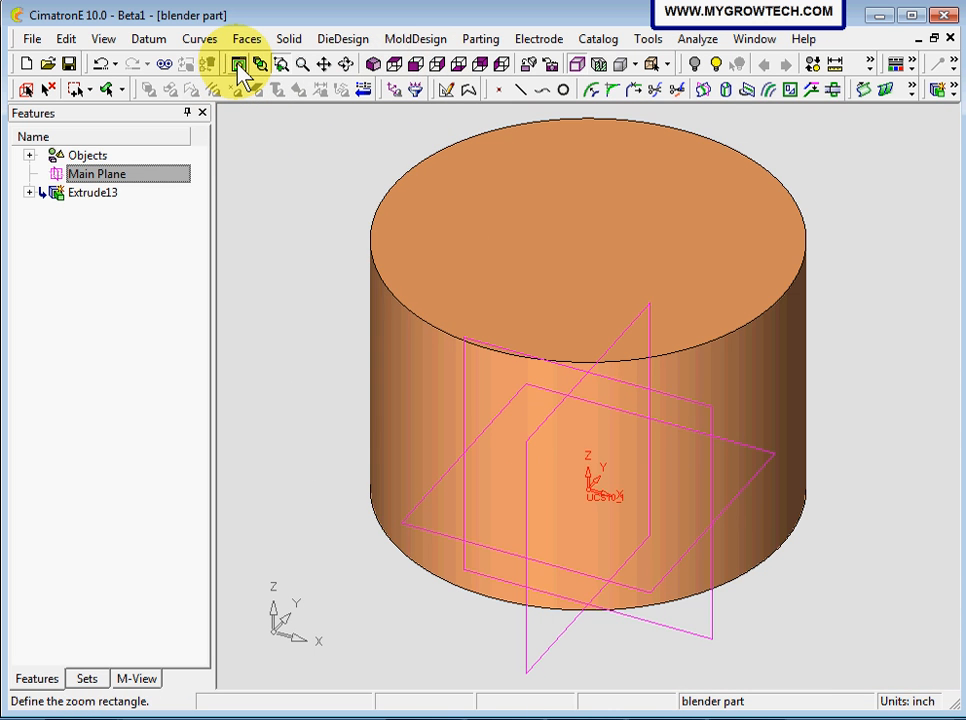
pyautogui.click(303, 66)
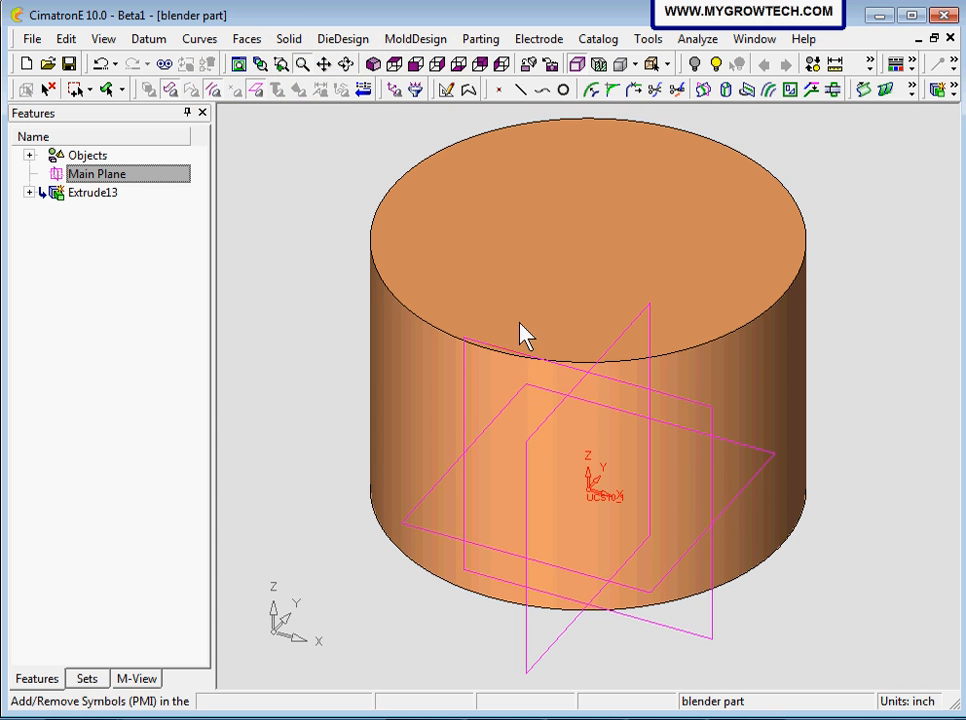
pyautogui.moveTo(520, 334); pyautogui.dragTo(560, 360)
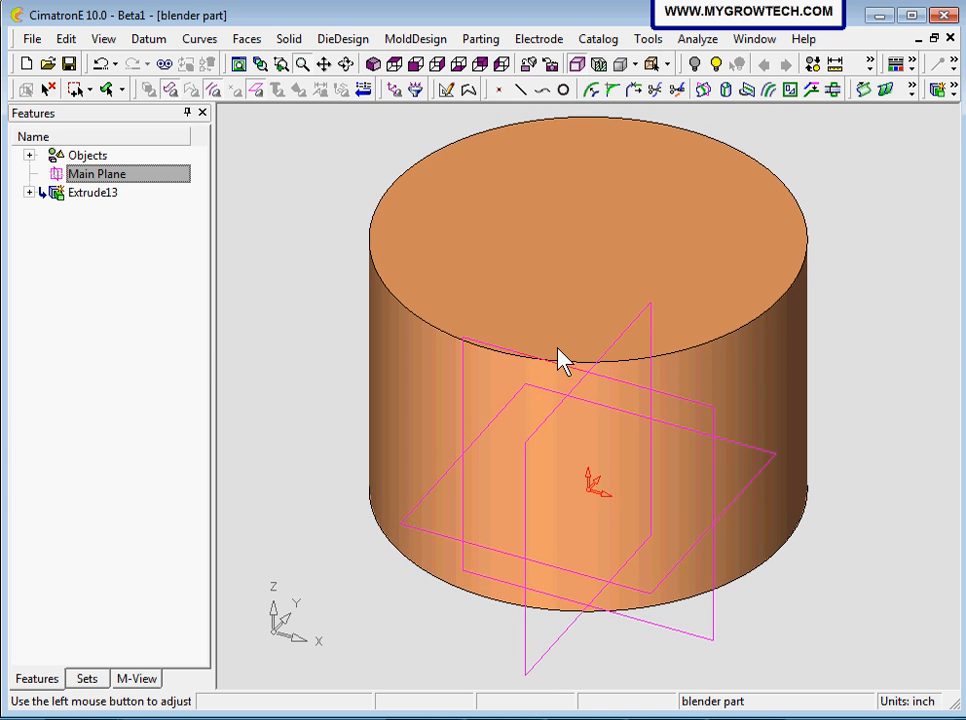
# Examine the cylinder from different angles by panning and rotating it, restoring the isometric view between rotations
pyautogui.click(323, 64)
pyautogui.moveTo(600, 310); pyautogui.dragTo(563, 328)
pyautogui.click(362, 90)
pyautogui.click(345, 64)
pyautogui.moveTo(455, 210); pyautogui.dragTo(474, 307)
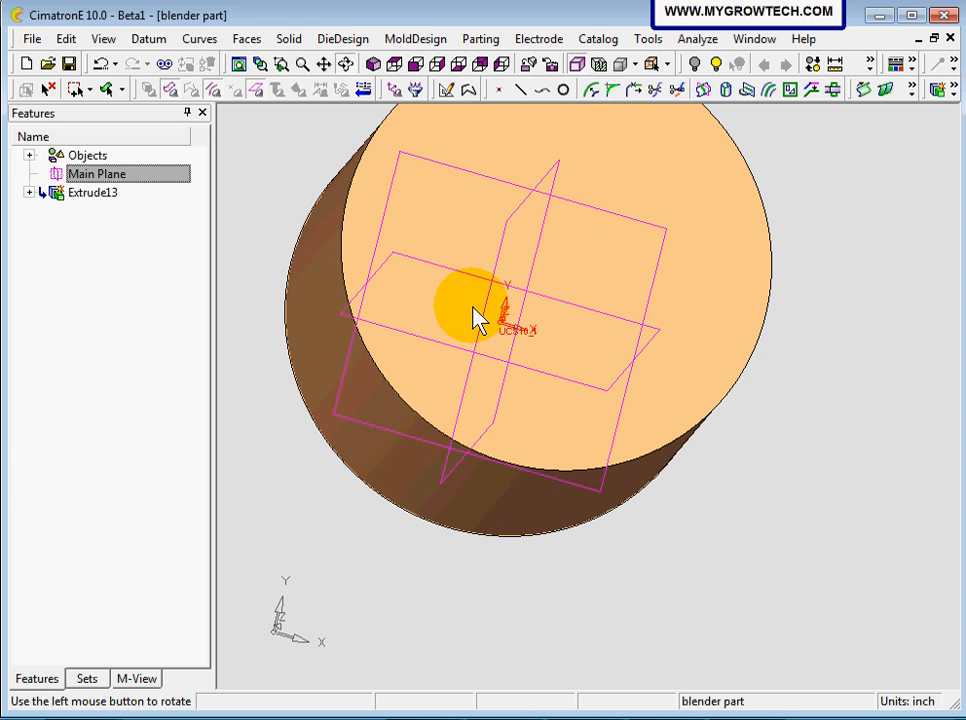
pyautogui.click(373, 64)
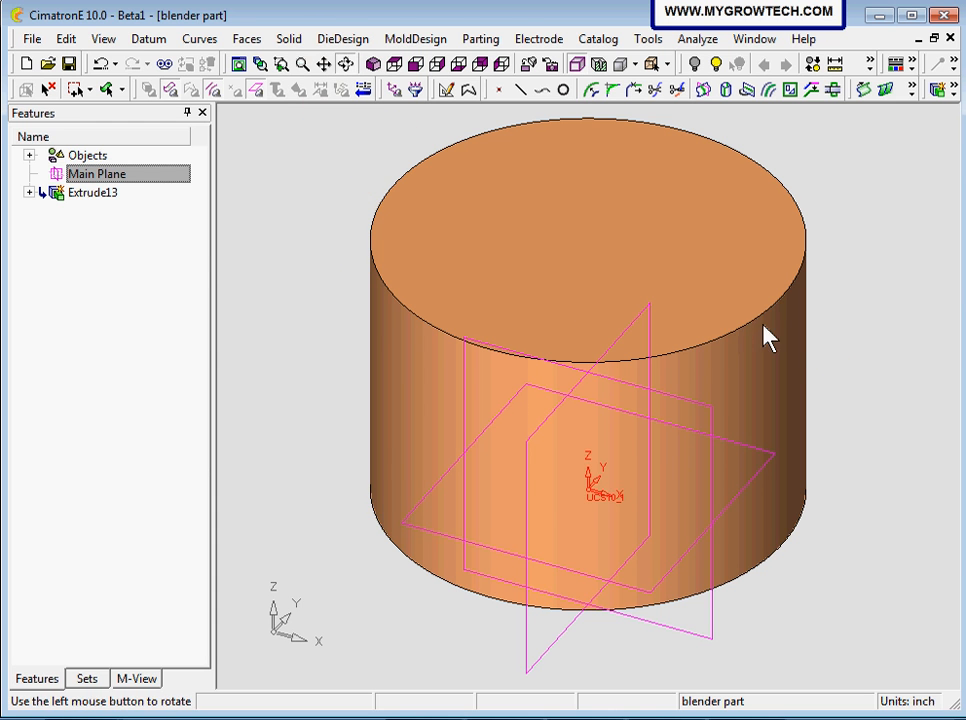
pyautogui.middleClick(820, 333)
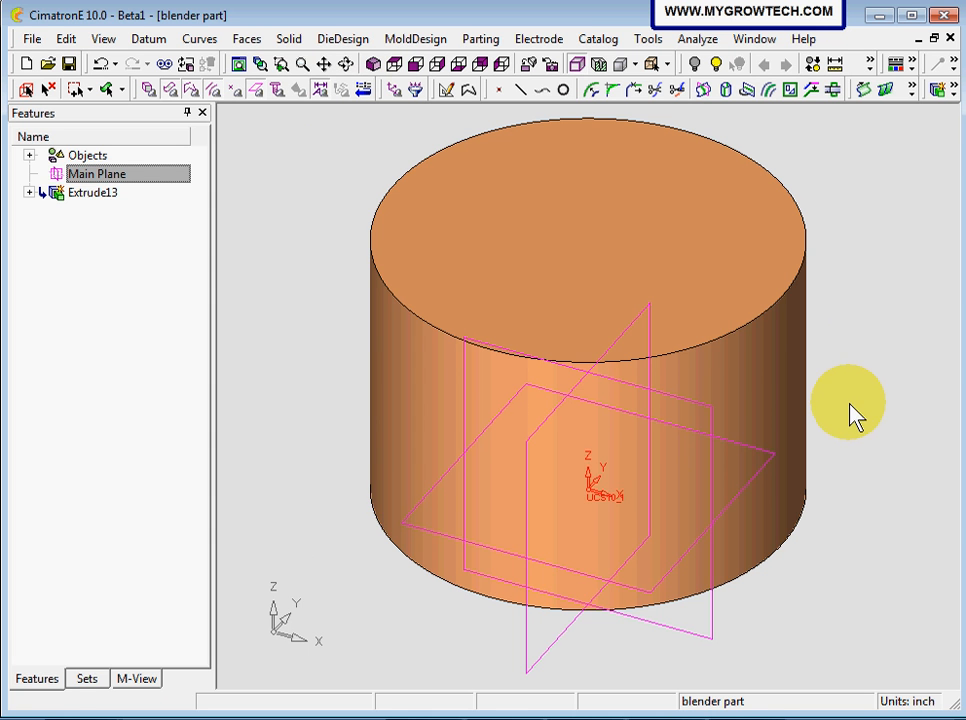
pyautogui.moveTo(858, 414); pyautogui.dragTo(658, 442, button='middle')
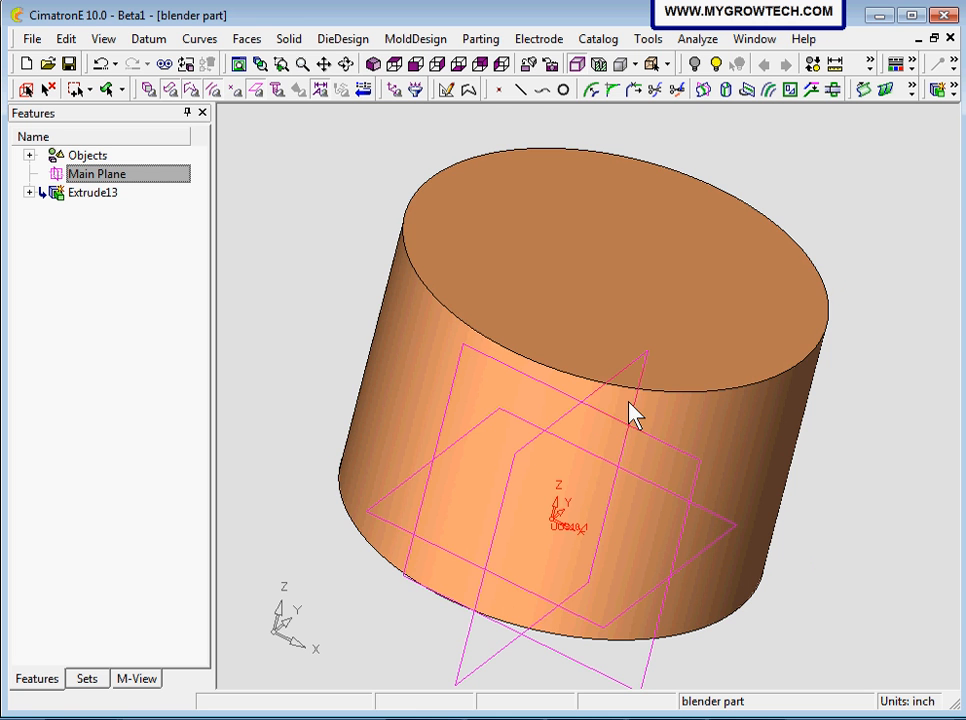
pyautogui.moveTo(632, 410); pyautogui.dragTo(543, 390, button='middle')
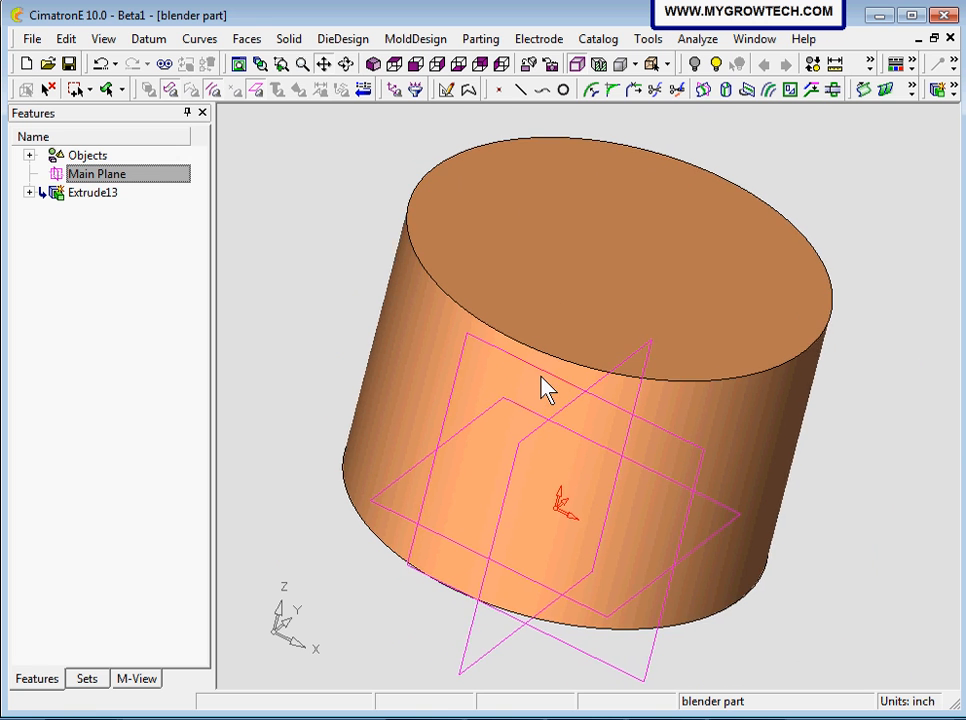
# Examine the cylinder by panning, zooming and rotating it, ending in the isometric view
pyautogui.moveTo(647, 356); pyautogui.dragTo(630, 342, button='middle')
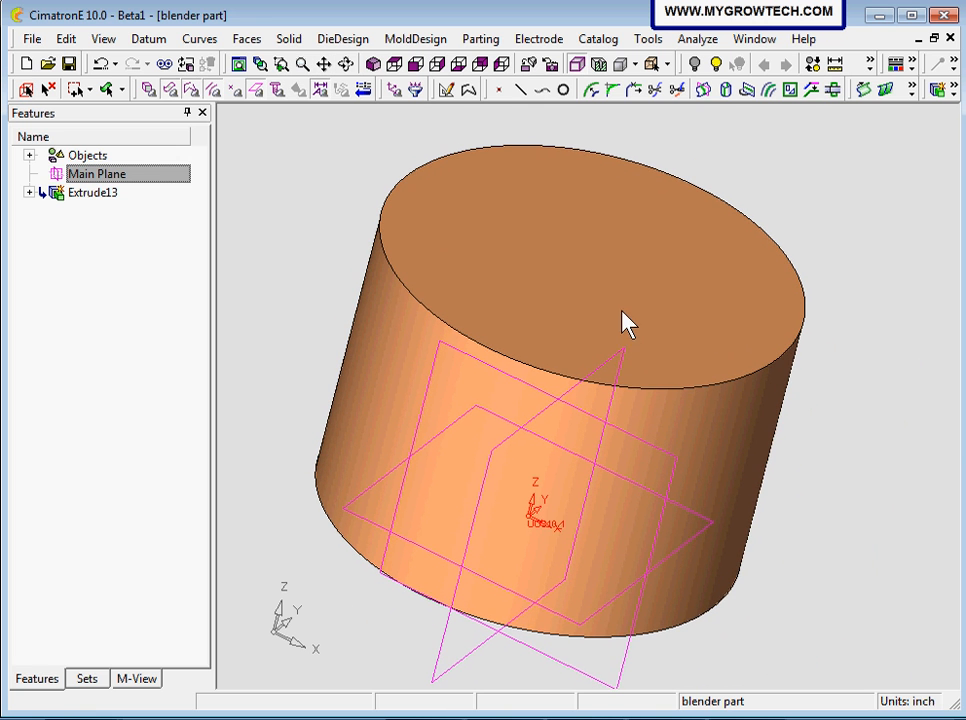
pyautogui.moveTo(625, 323); pyautogui.dragTo(621, 468, button='middle')
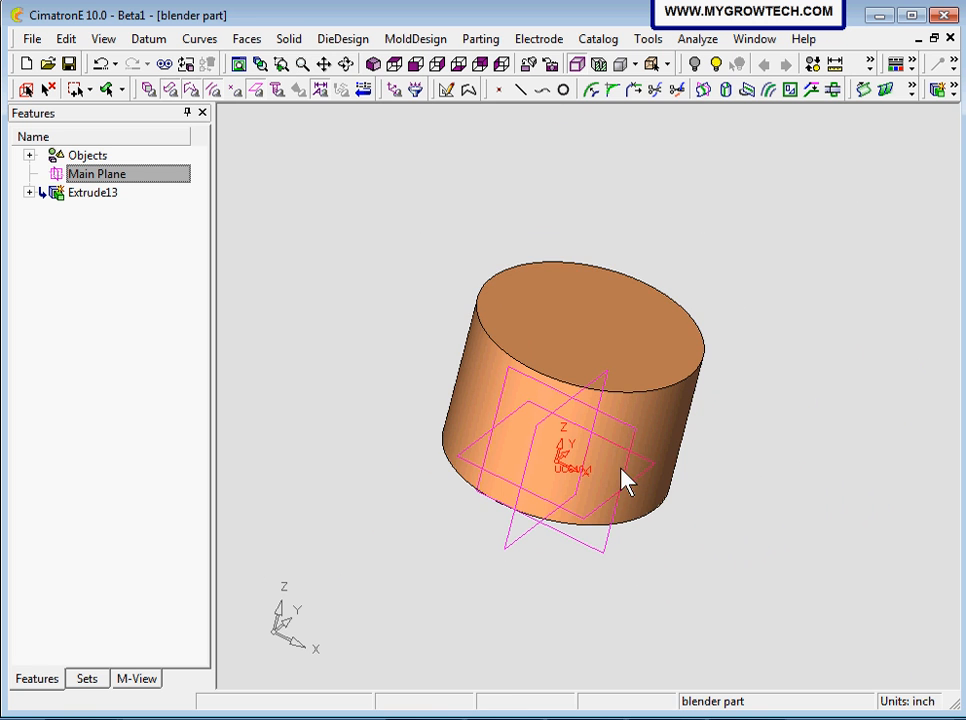
pyautogui.moveTo(733, 395)
pyautogui.mouseDown(button='middle')
pyautogui.moveTo(740, 459)
pyautogui.moveTo(778, 319)
pyautogui.moveTo(578, 304)
pyautogui.moveTo(622, 331)
pyautogui.moveTo(574, 321)
pyautogui.moveTo(573, 250)
pyautogui.moveTo(565, 275)
pyautogui.moveTo(565, 263)
pyautogui.moveTo(575, 286)
pyautogui.mouseUp(button='middle')
pyautogui.click(308, 192)
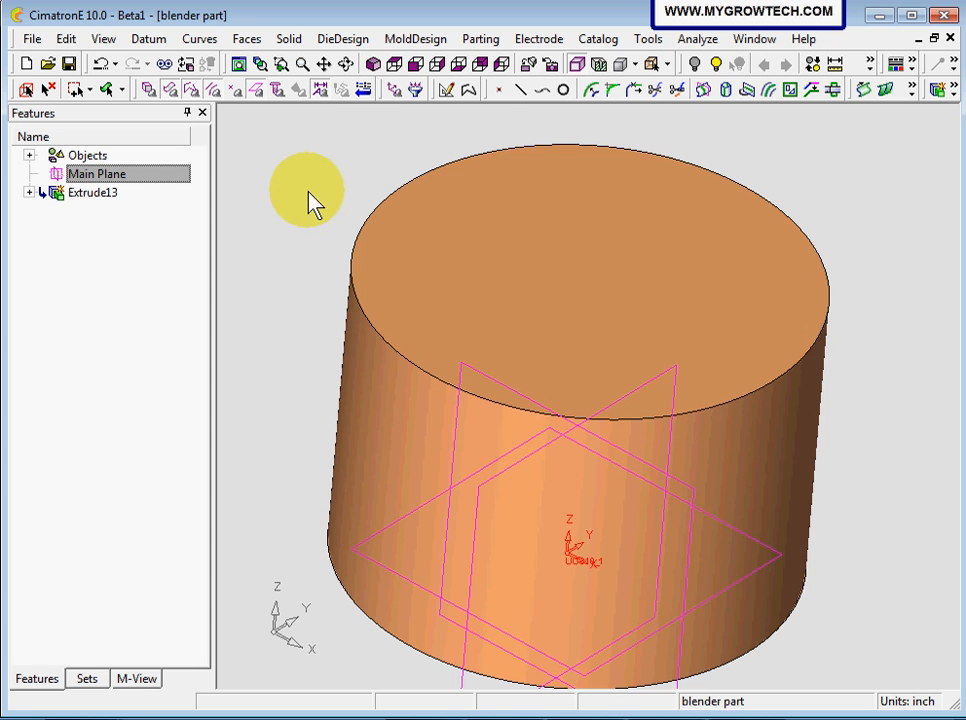
pyautogui.click(376, 66)
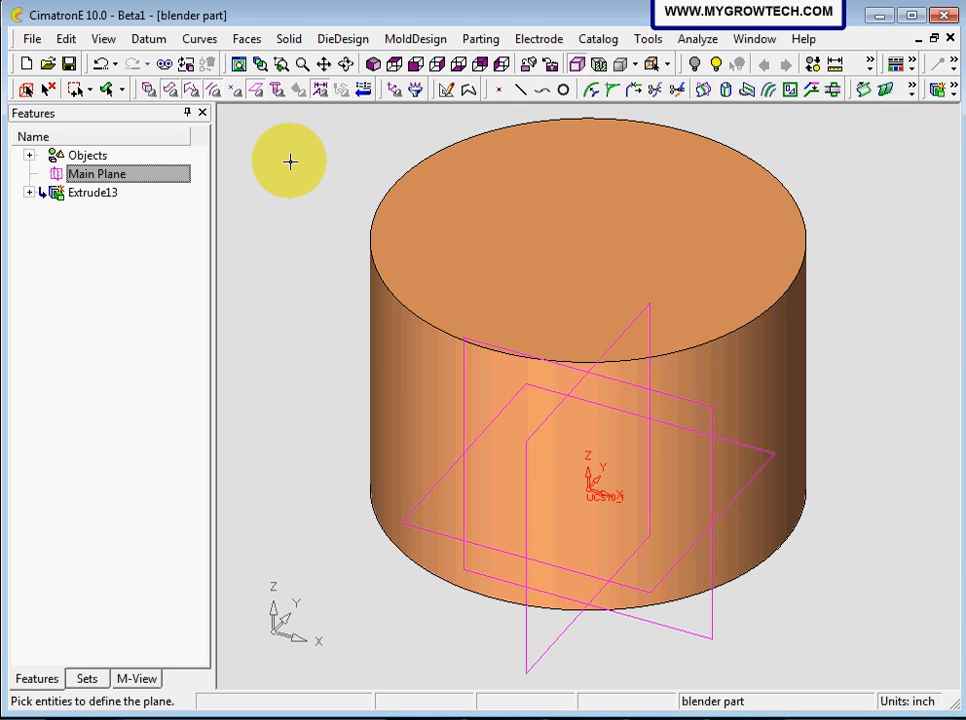
# Start a new sketch on the vertical XZ main plane through the cylinder and view it from the front
pyautogui.rightClick(327, 162)
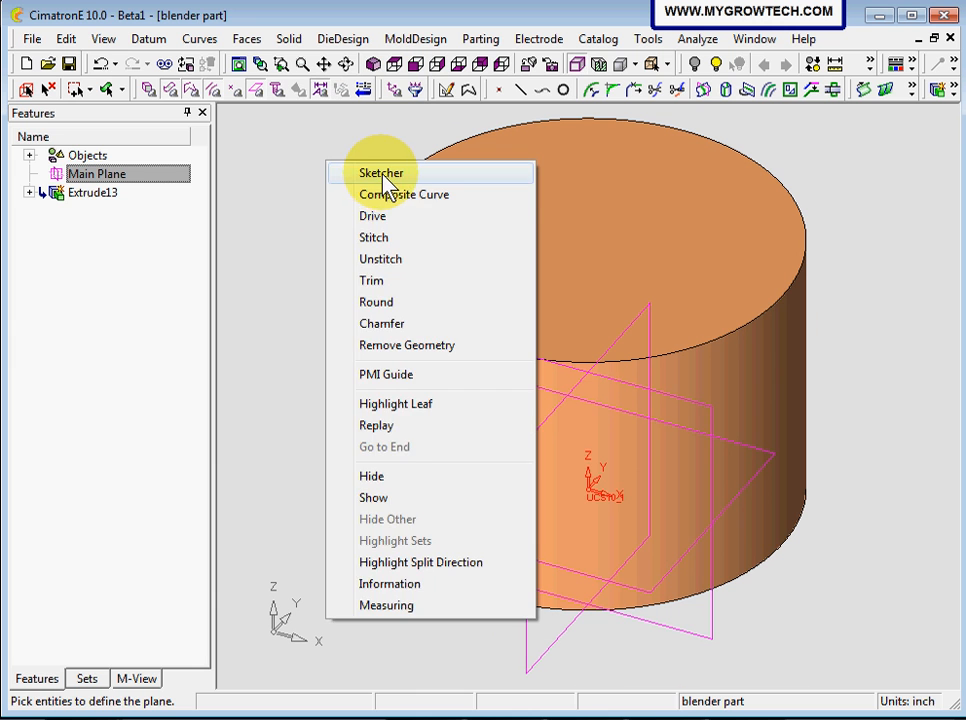
pyautogui.click(378, 175)
pyautogui.click(447, 91)
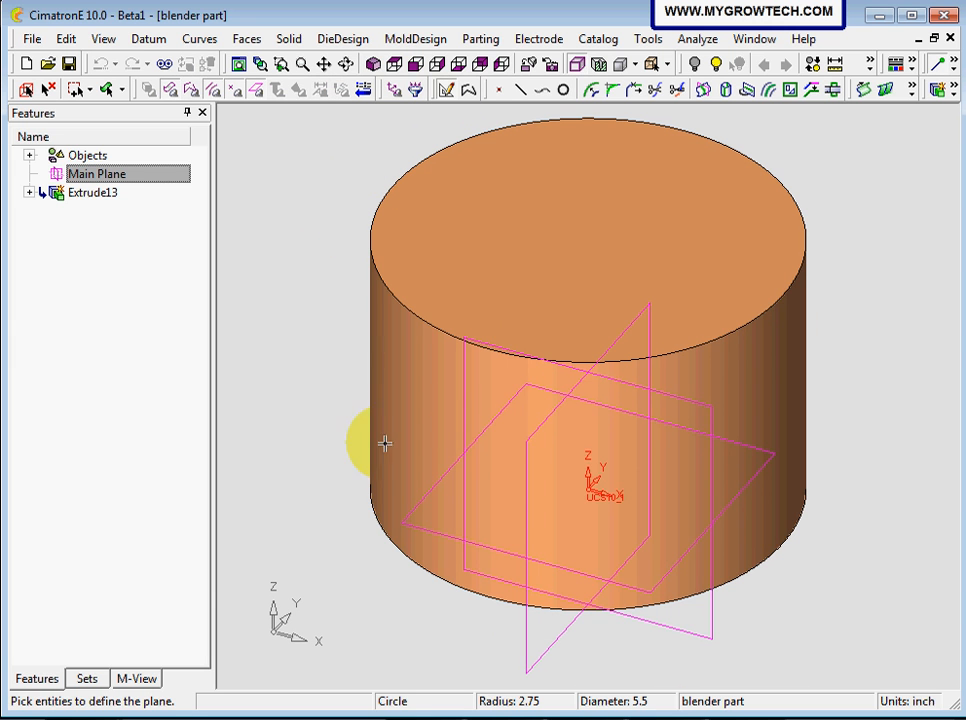
pyautogui.click(465, 410)
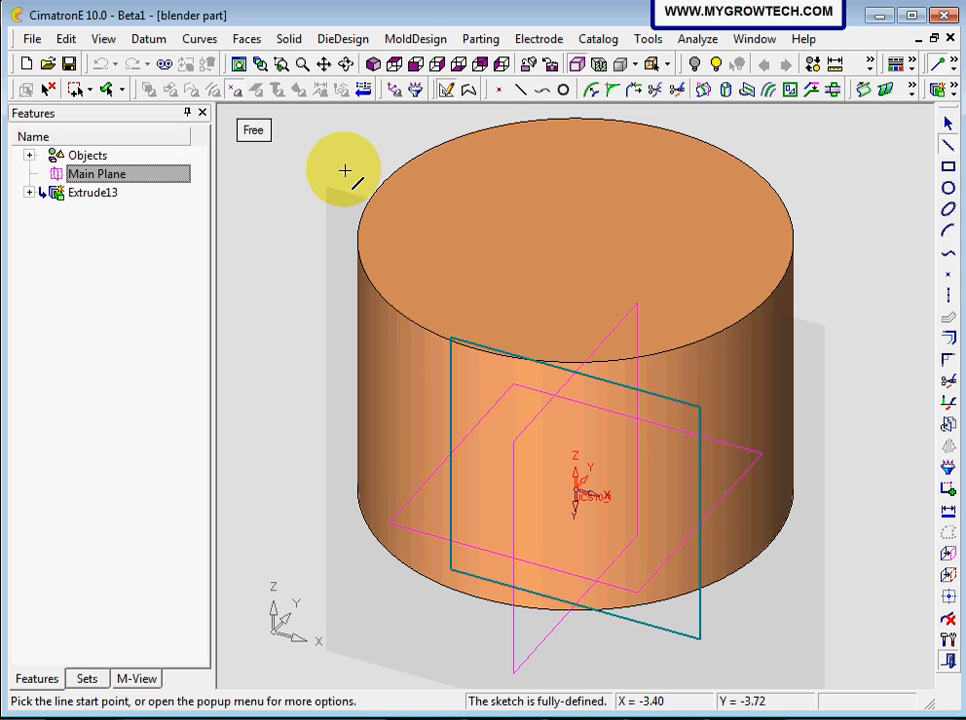
pyautogui.click(414, 64)
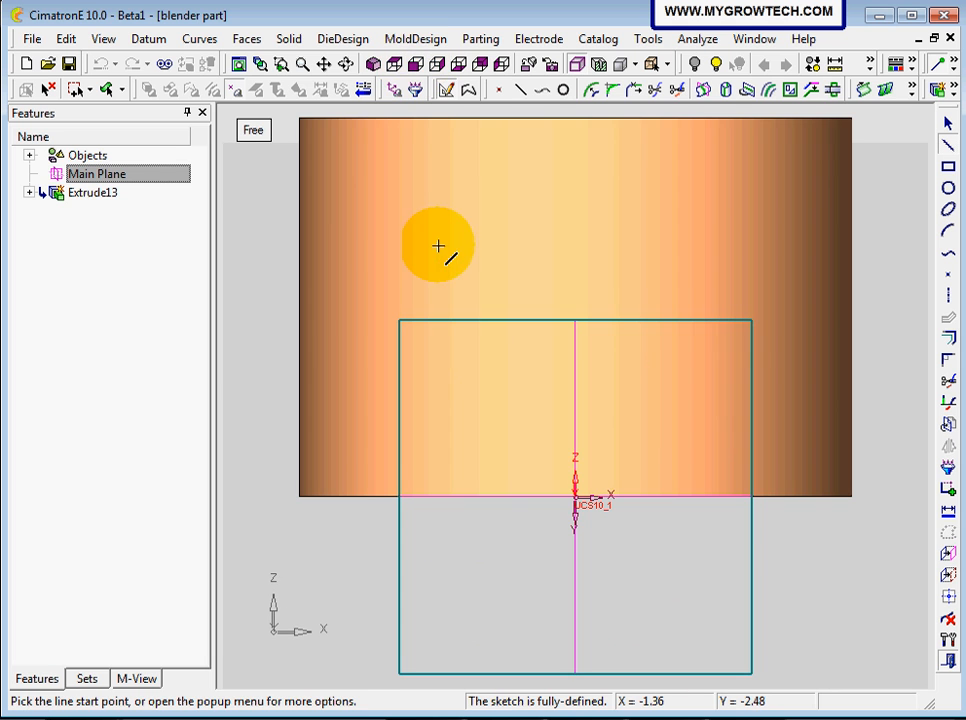
pyautogui.scroll(-3, 535, 399)
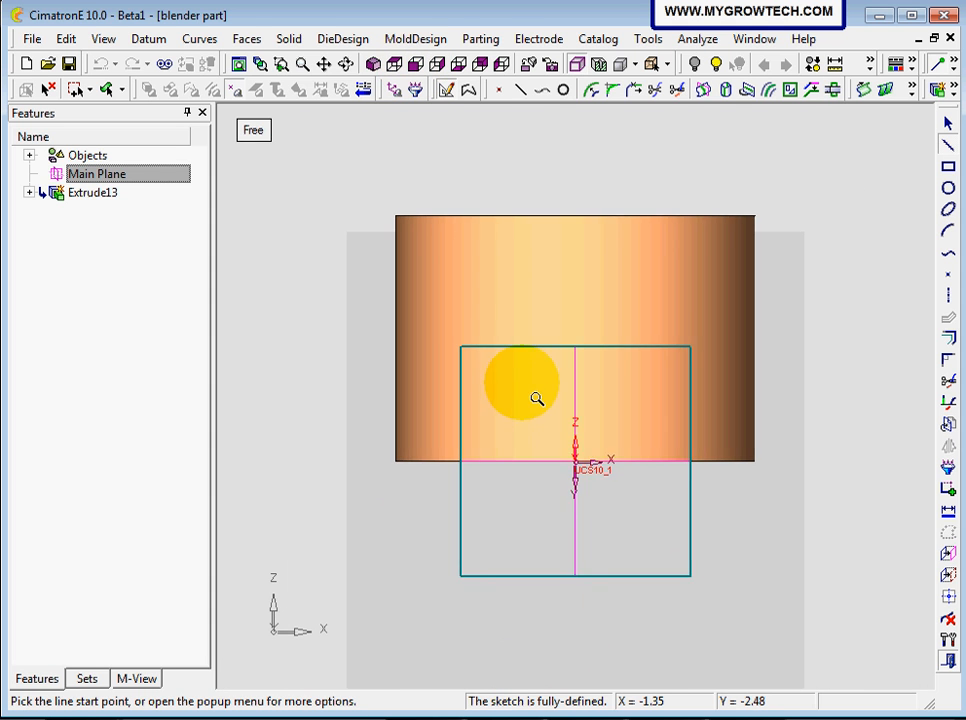
pyautogui.scroll(2, 565, 428)
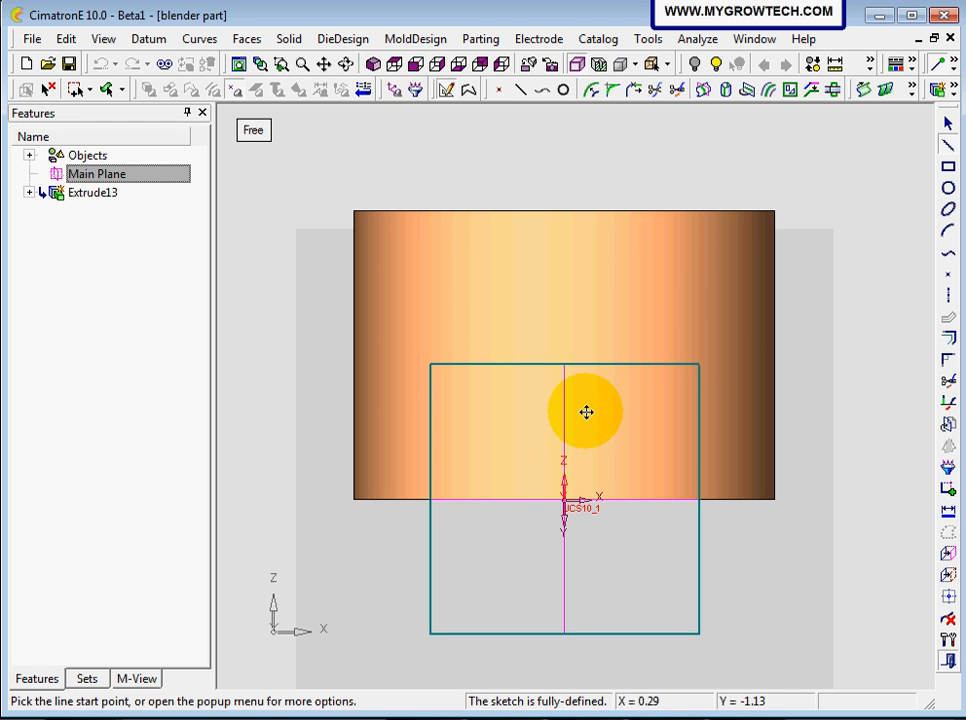
# Sketch a closed line profile from the origin around the cylinder, about 7 inches wide and 4 inches high, with a sloped upper-left corner
pyautogui.click(947, 147)
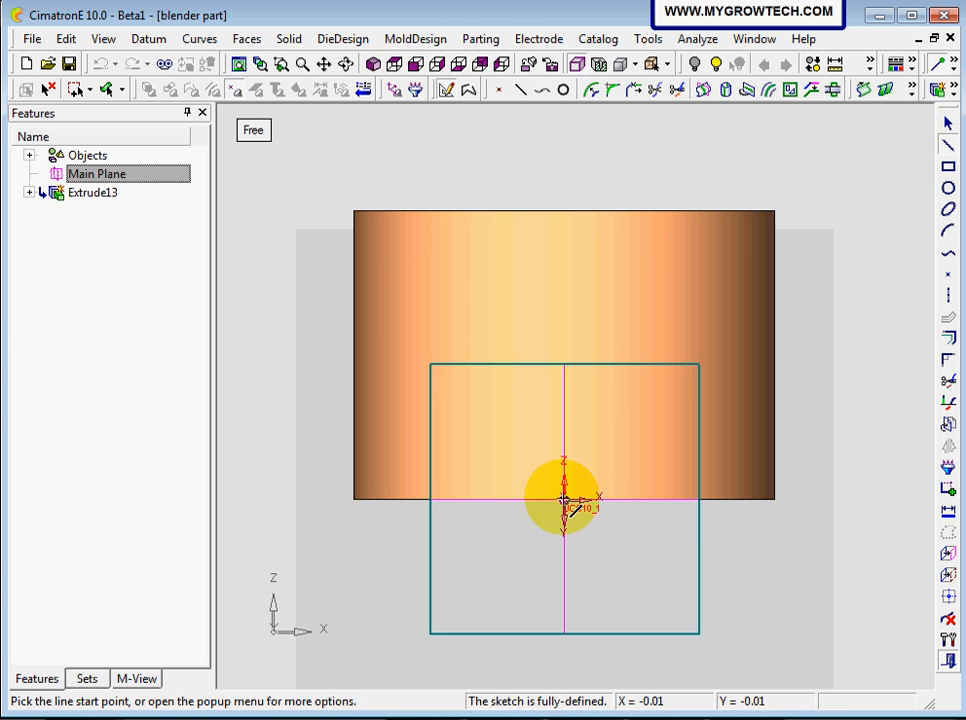
pyautogui.click(565, 500)
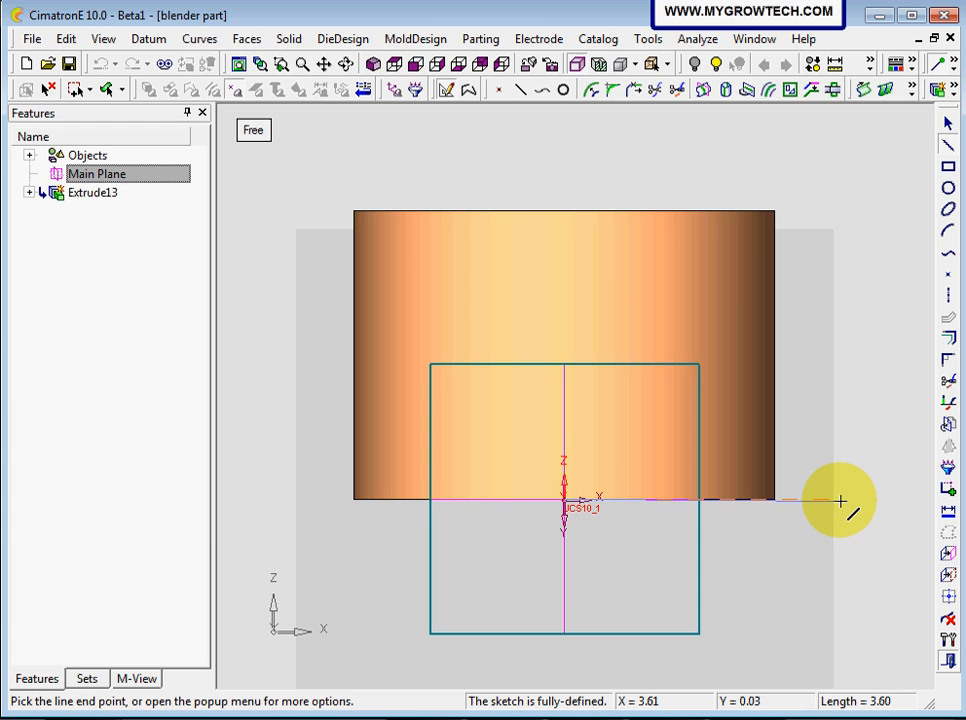
pyautogui.click(840, 500)
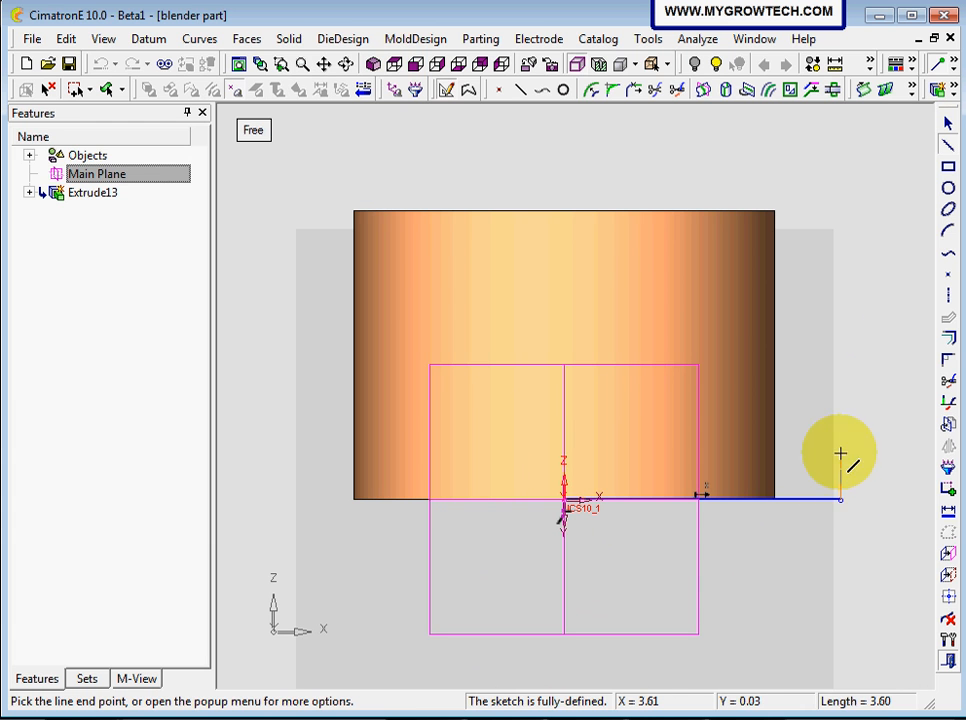
pyautogui.click(840, 195)
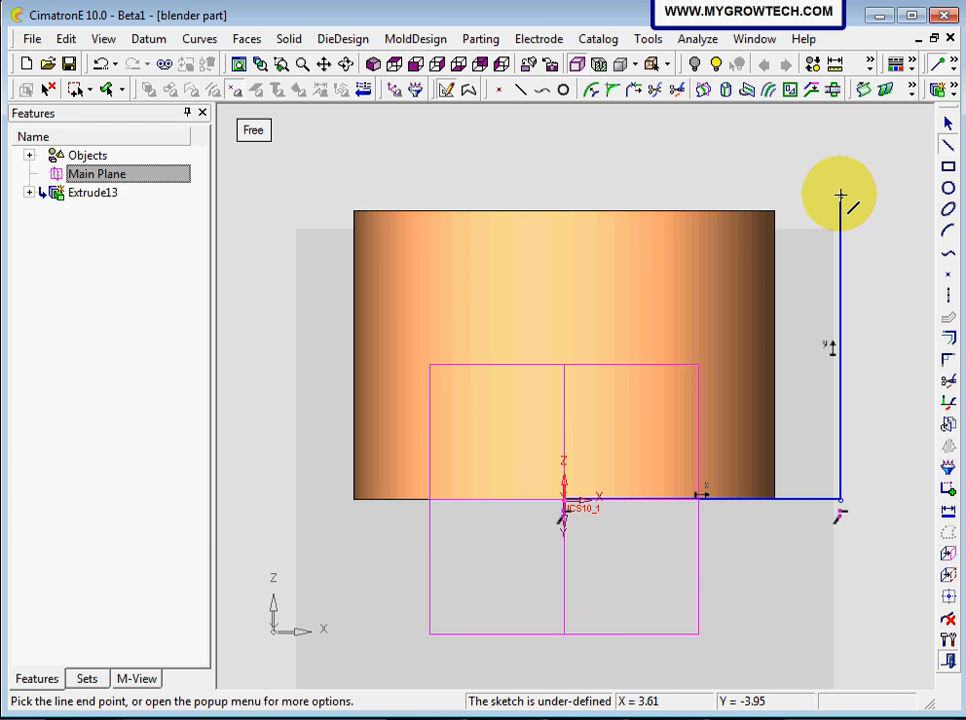
pyautogui.click(481, 196)
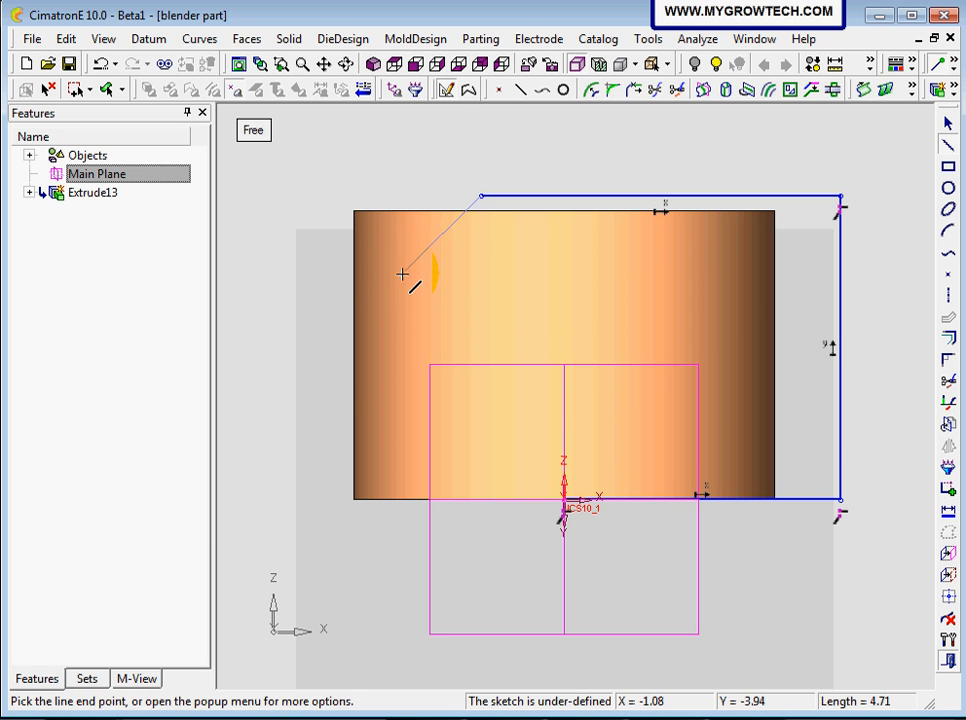
pyautogui.click(309, 305)
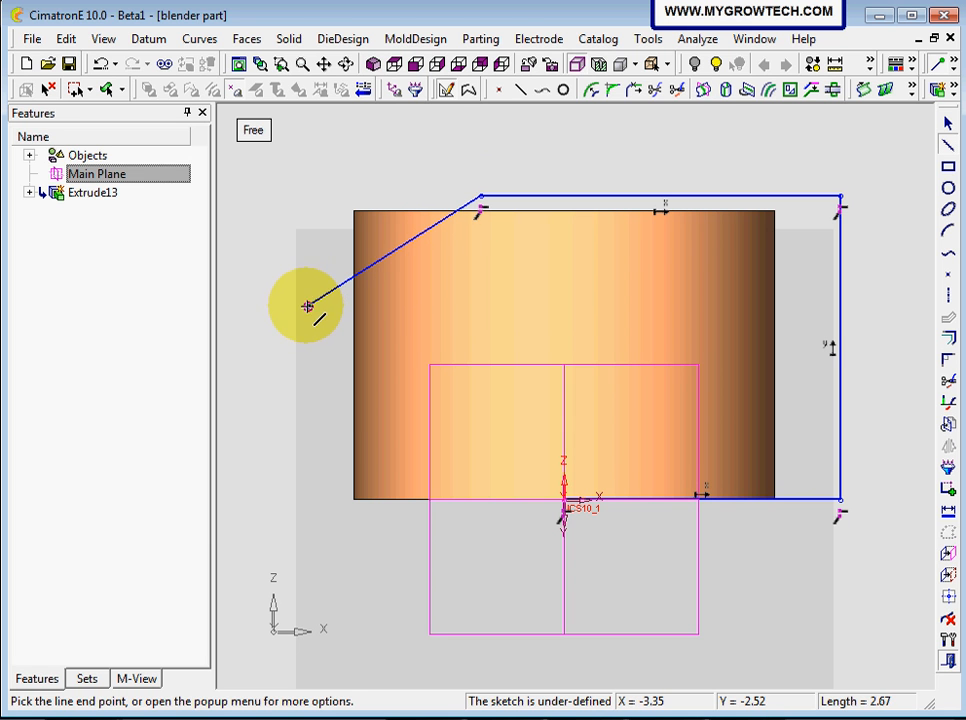
pyautogui.click(307, 498)
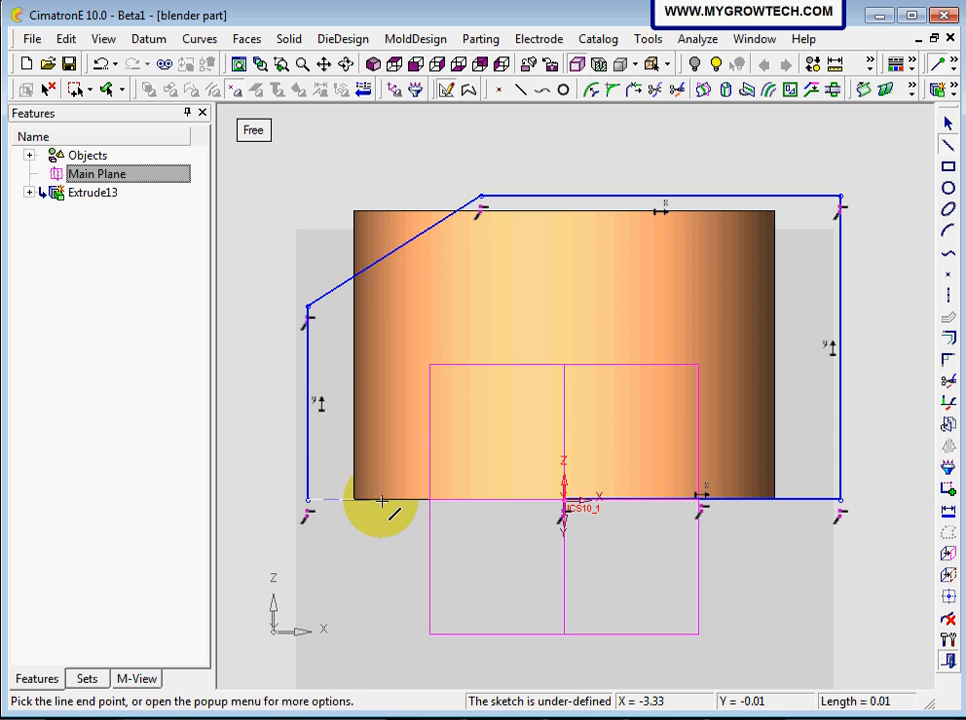
pyautogui.click(565, 498)
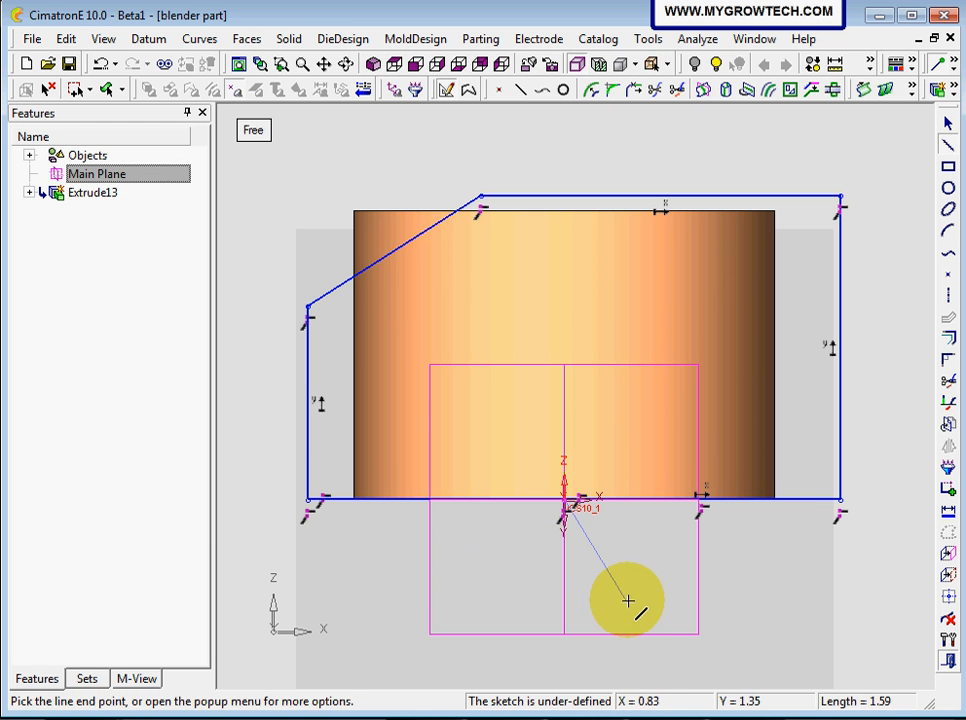
pyautogui.middleClick(694, 279)
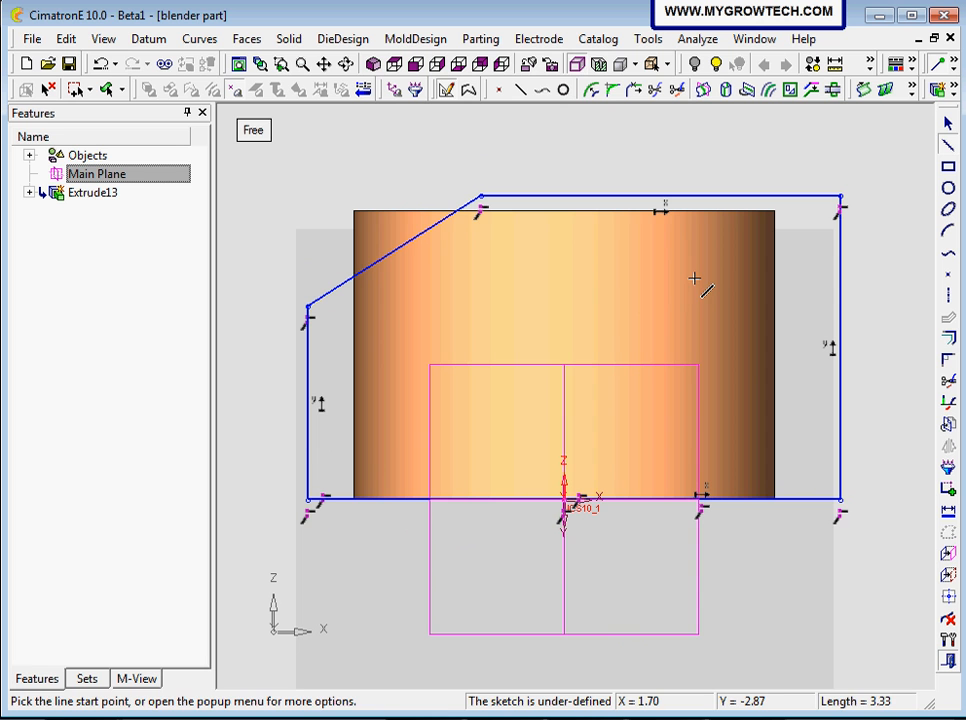
pyautogui.middleClick(694, 279)
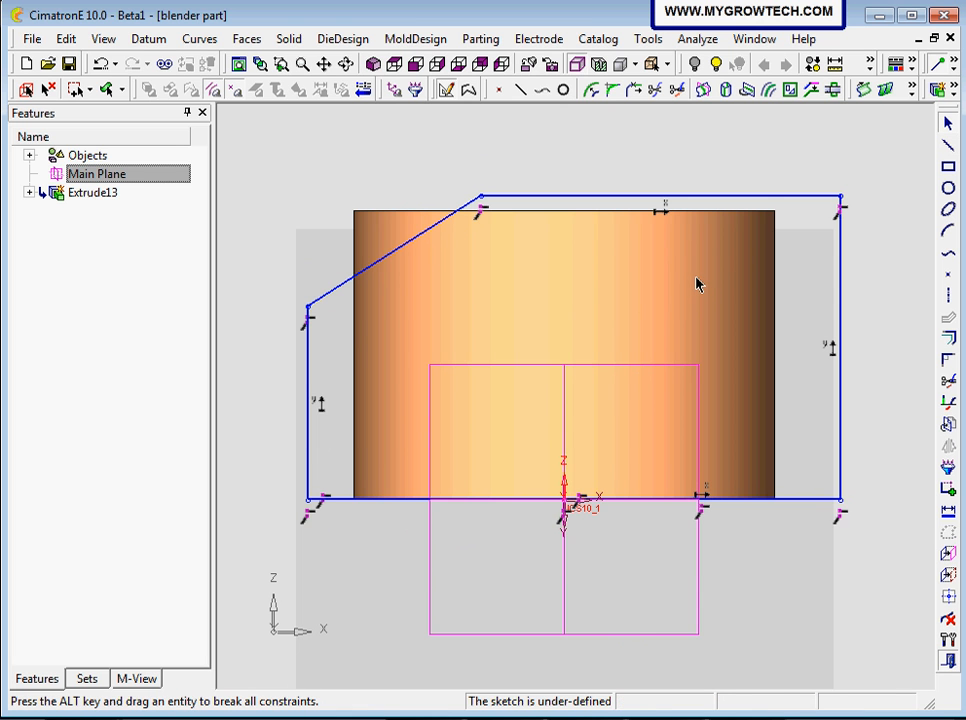
# Dimension the profile's right vertical line and set its length to 3.5 inches
pyautogui.moveTo(675, 344)
pyautogui.keyDown('ctrl'); pyautogui.mouseDown(button='right')
pyautogui.moveTo(672, 387)
pyautogui.moveTo(650, 325)
pyautogui.mouseUp(button='right'); pyautogui.keyUp('ctrl')
pyautogui.keyDown('ctrl'); pyautogui.moveTo(646, 311); pyautogui.dragTo(635, 321, button='middle'); pyautogui.keyUp('ctrl')
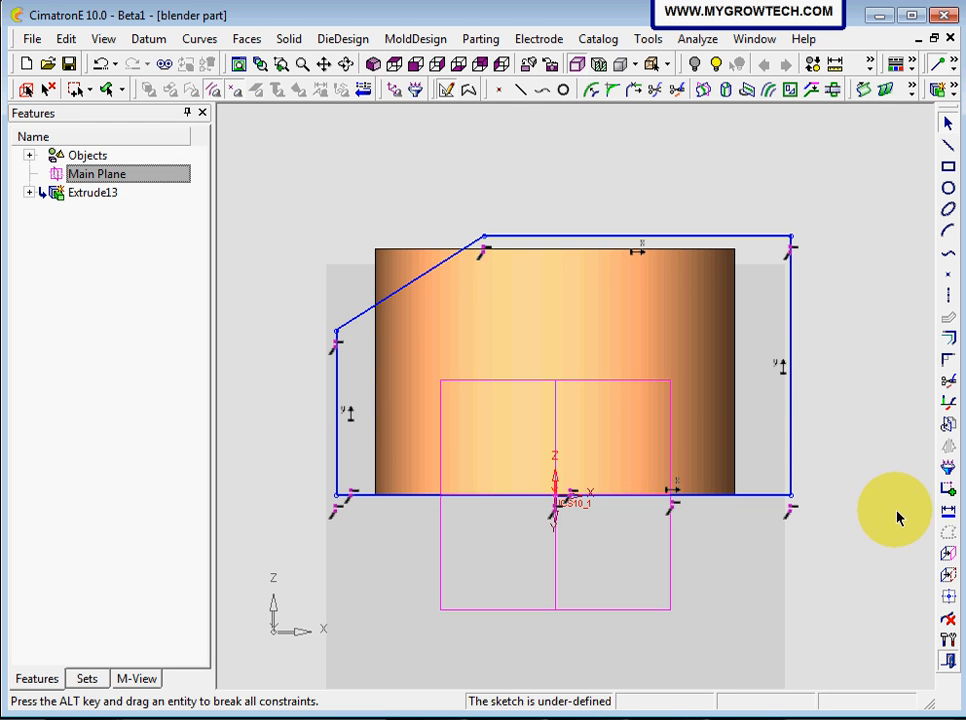
pyautogui.click(947, 510)
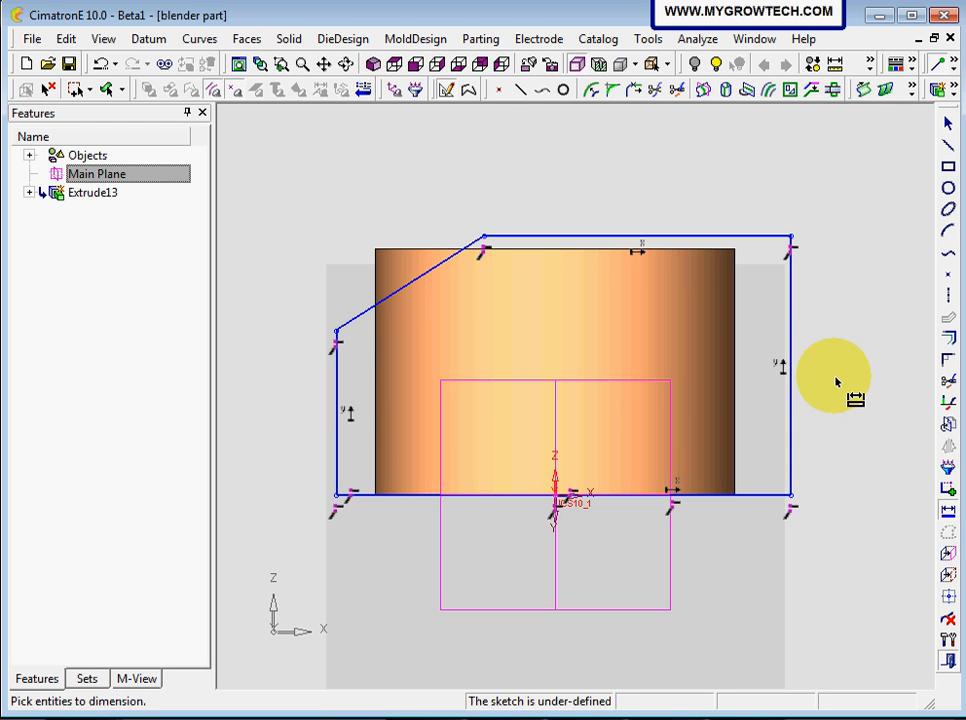
pyautogui.click(791, 343)
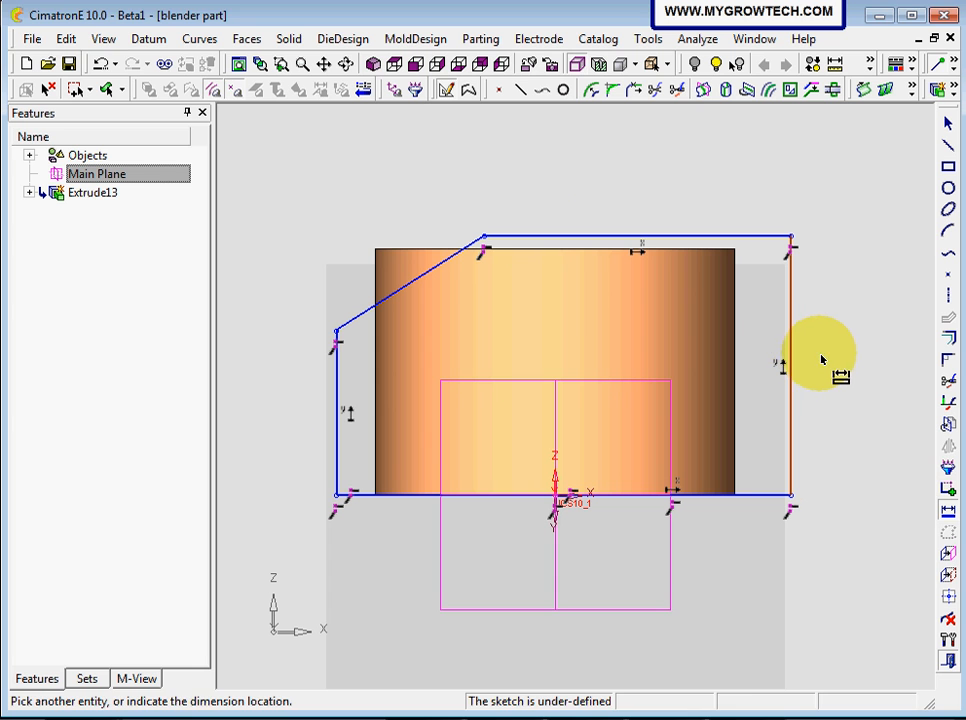
pyautogui.click(833, 345)
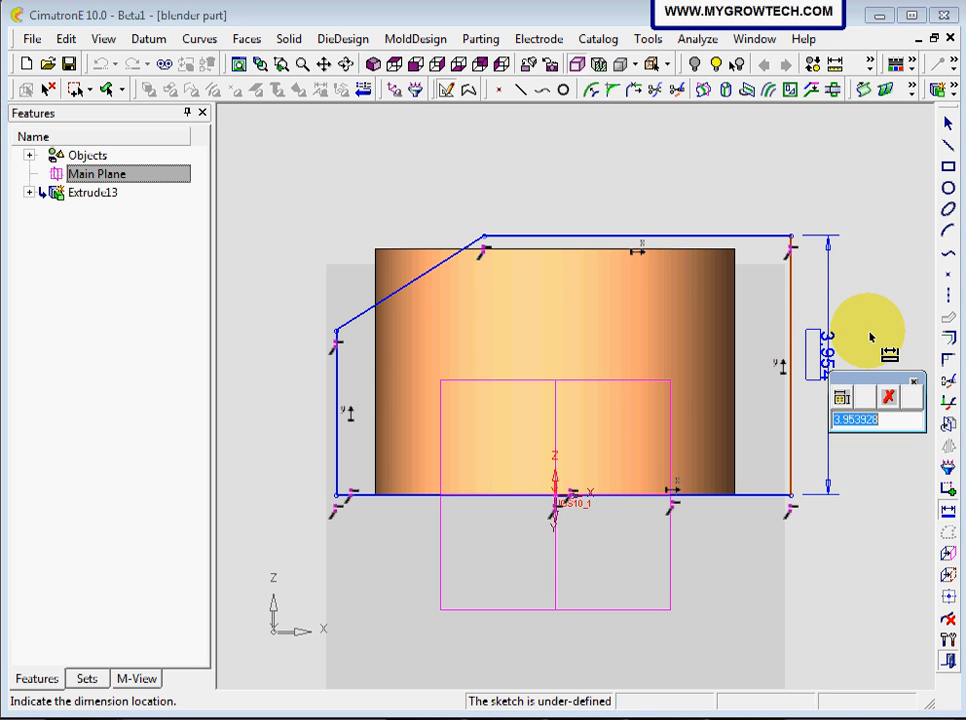
pyautogui.write('3.5')
pyautogui.press('Return')
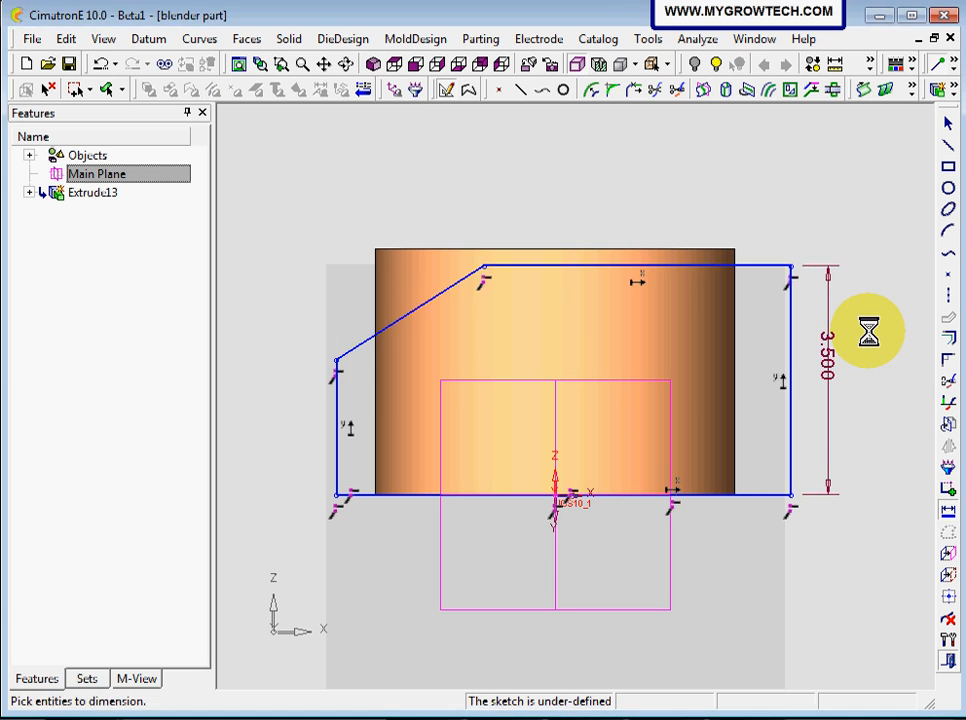
# Dimension the height between the endpoints of the profile's left vertical line and set it to 2 inches
pyautogui.click(336, 360)
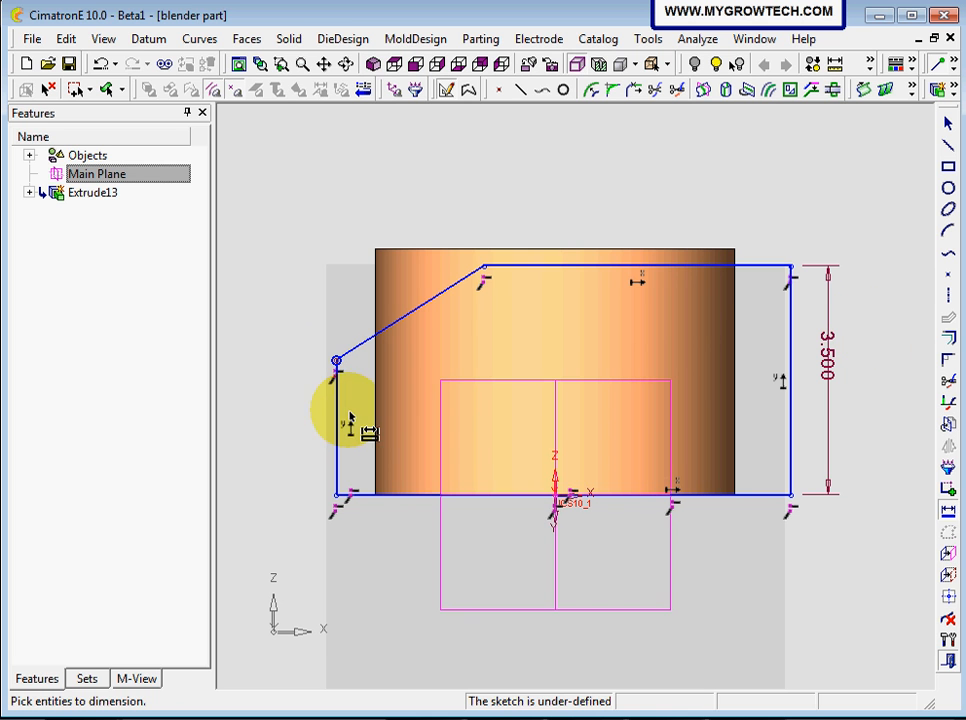
pyautogui.click(337, 494)
pyautogui.click(292, 415)
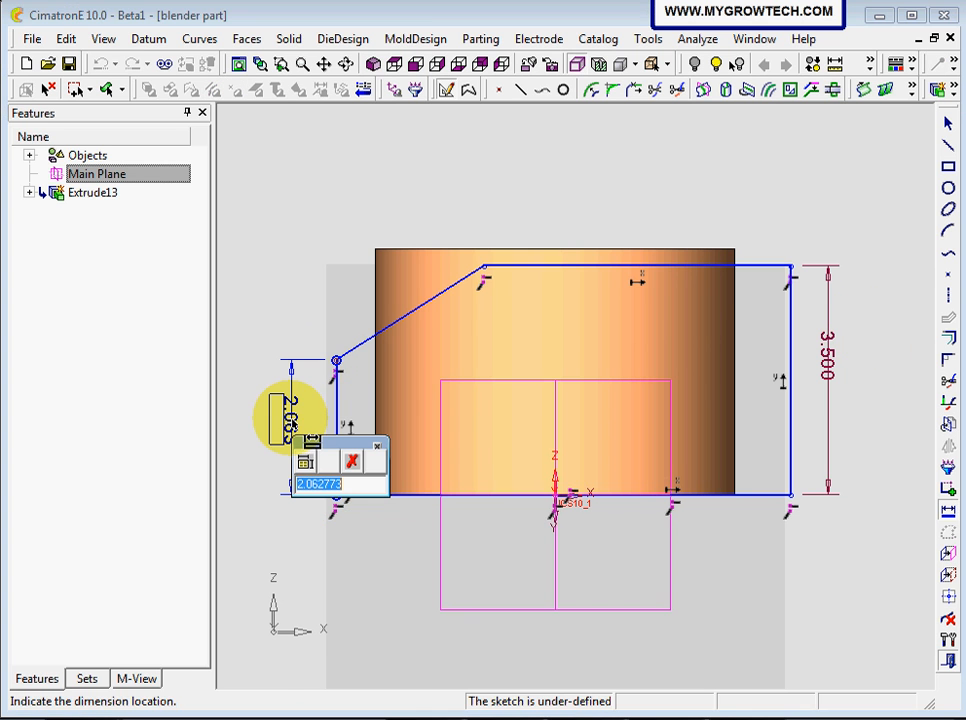
pyautogui.write('2')
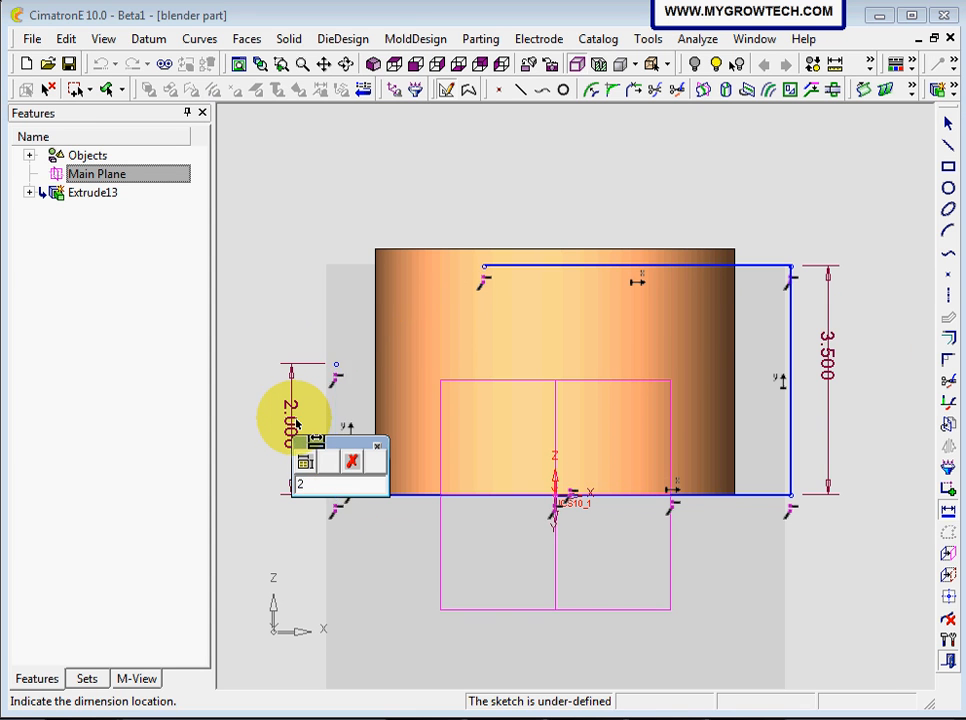
pyautogui.press('Return')
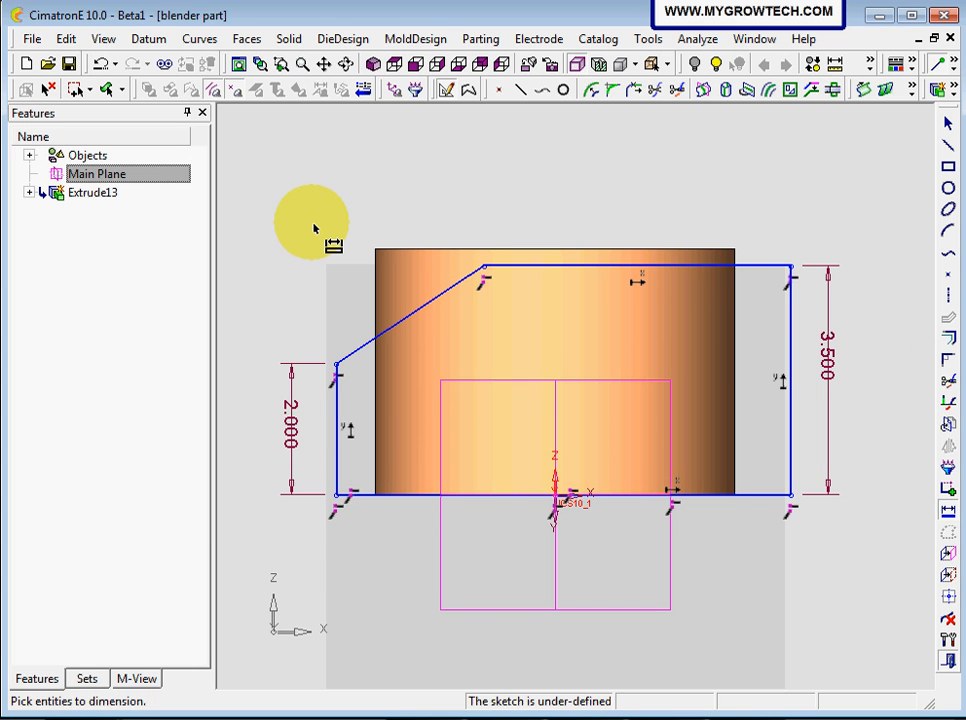
# Dimension the bottom line from the left corner to the origin and set its length to 4.5 inches
pyautogui.click(405, 494)
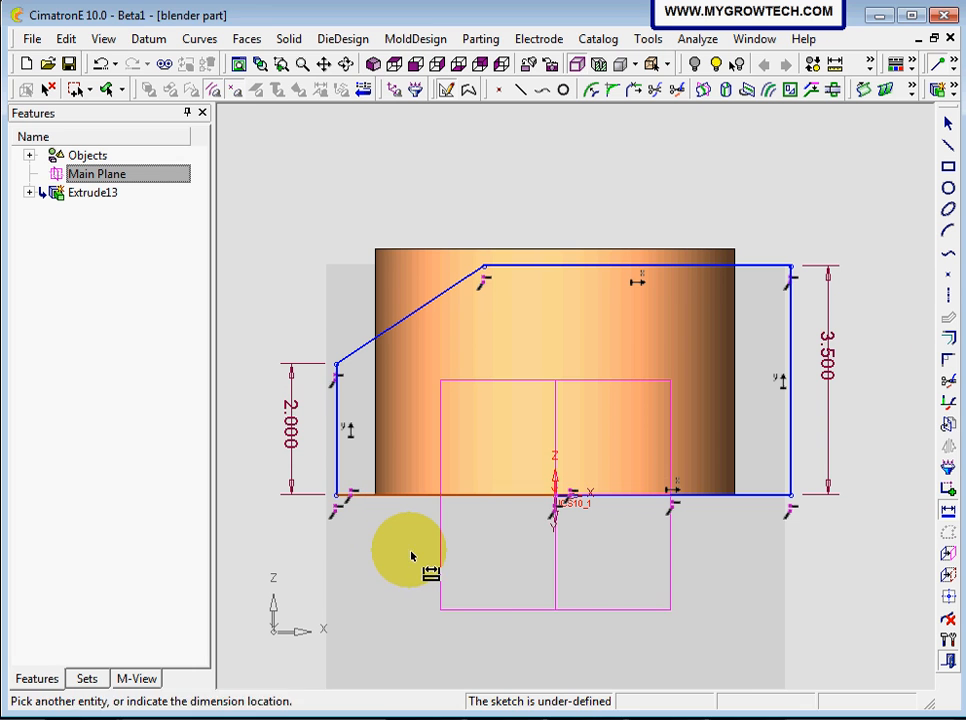
pyautogui.click(411, 556)
pyautogui.write('4.5')
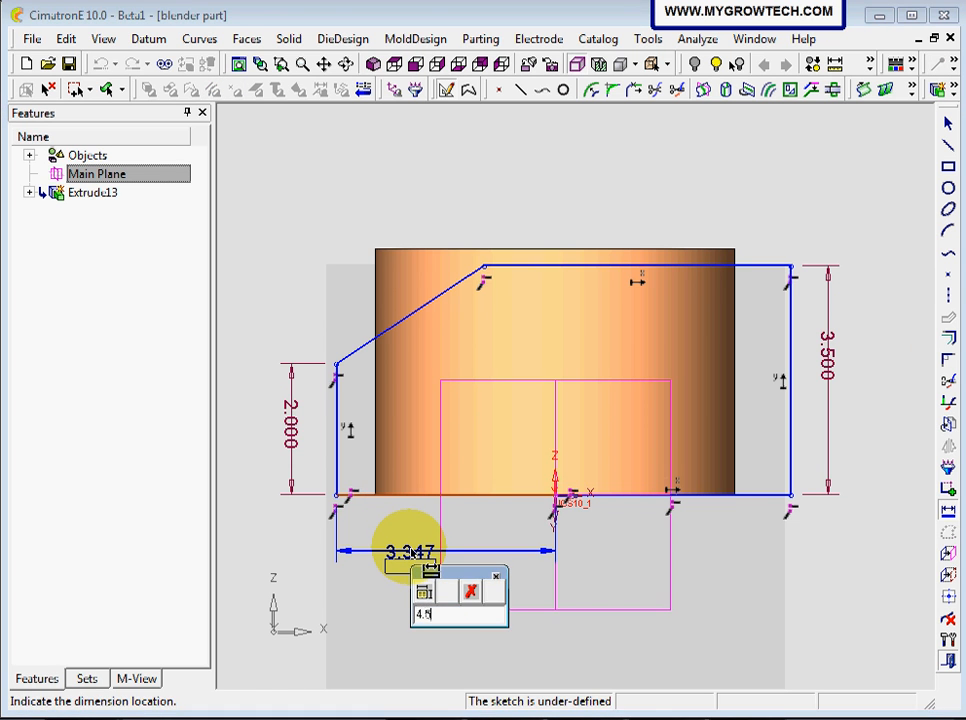
pyautogui.press('Return')
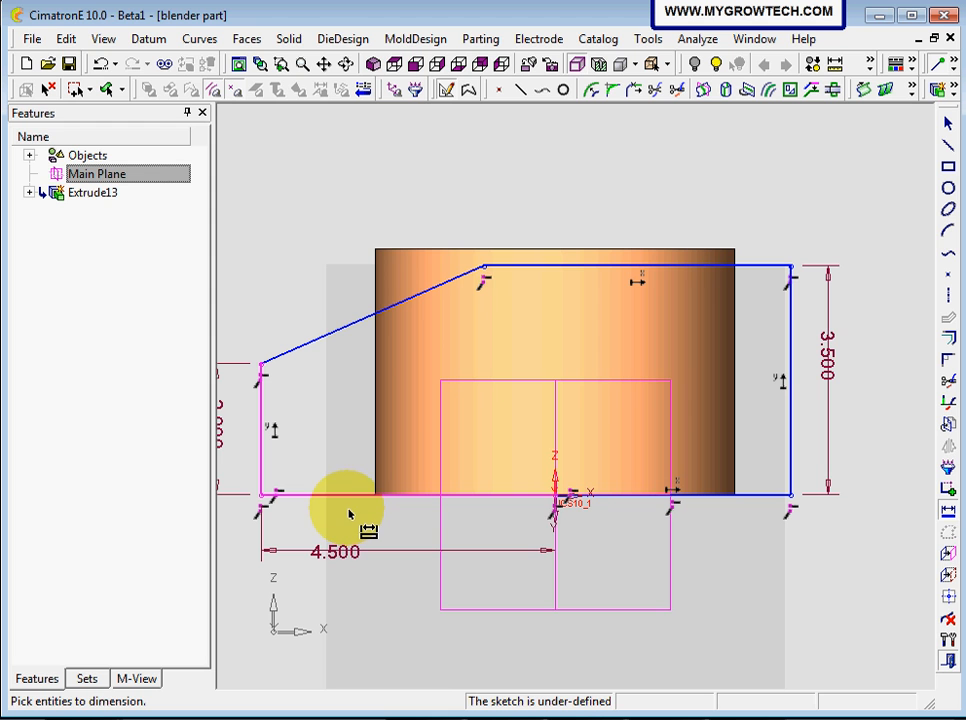
# Dimension the distance from the origin to the profile's lower-right corner and set it to 2.8 inches
pyautogui.click(555, 497)
pyautogui.click(789, 496)
pyautogui.click(693, 540)
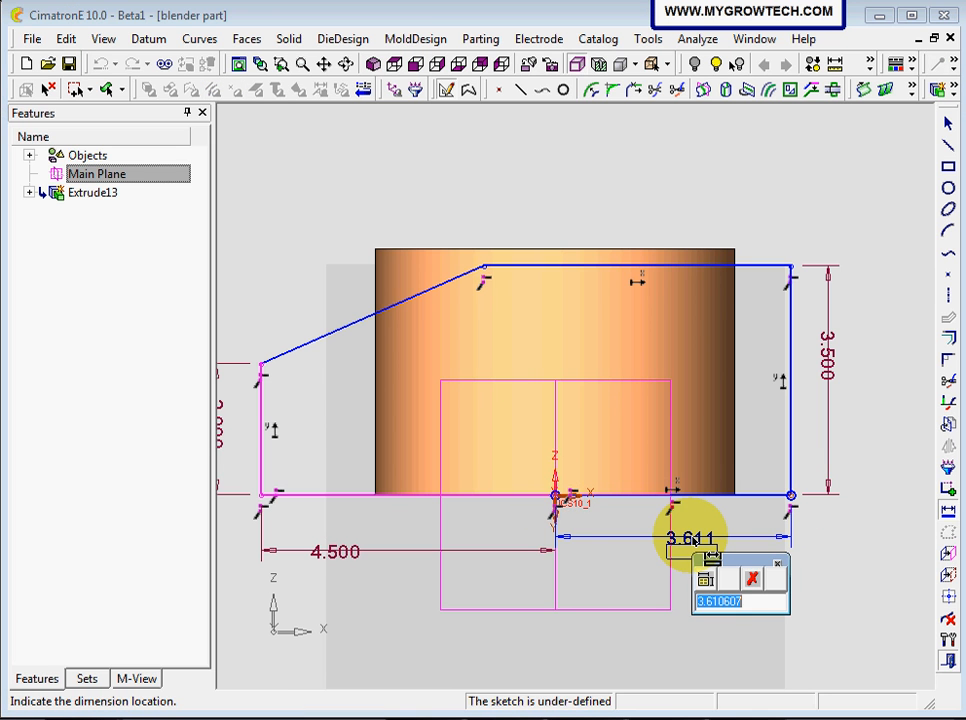
pyautogui.write('2.8')
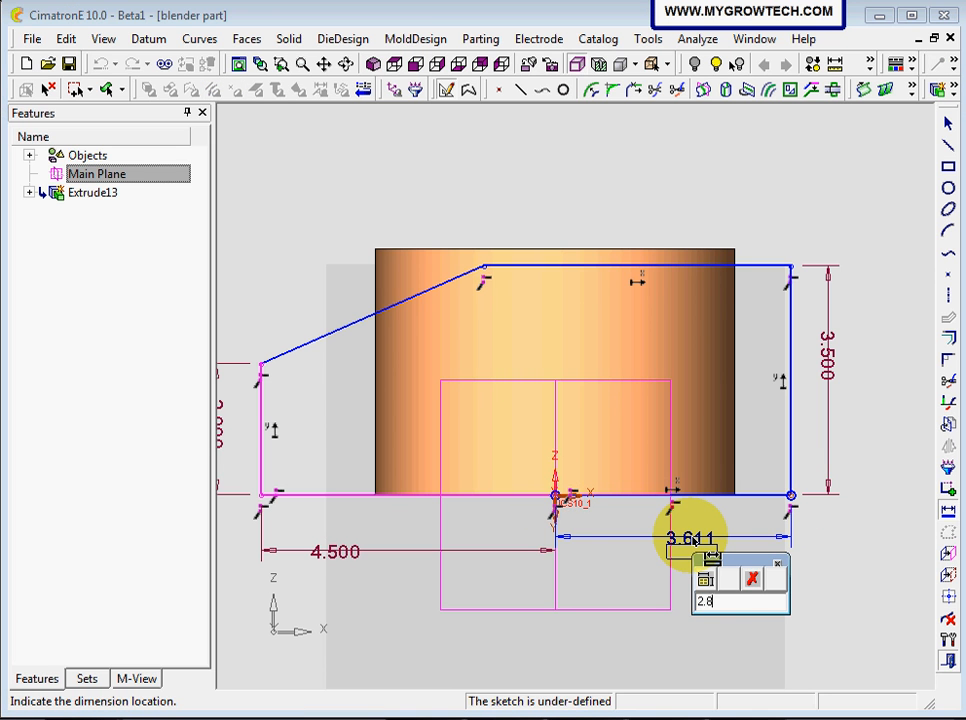
pyautogui.press('Return')
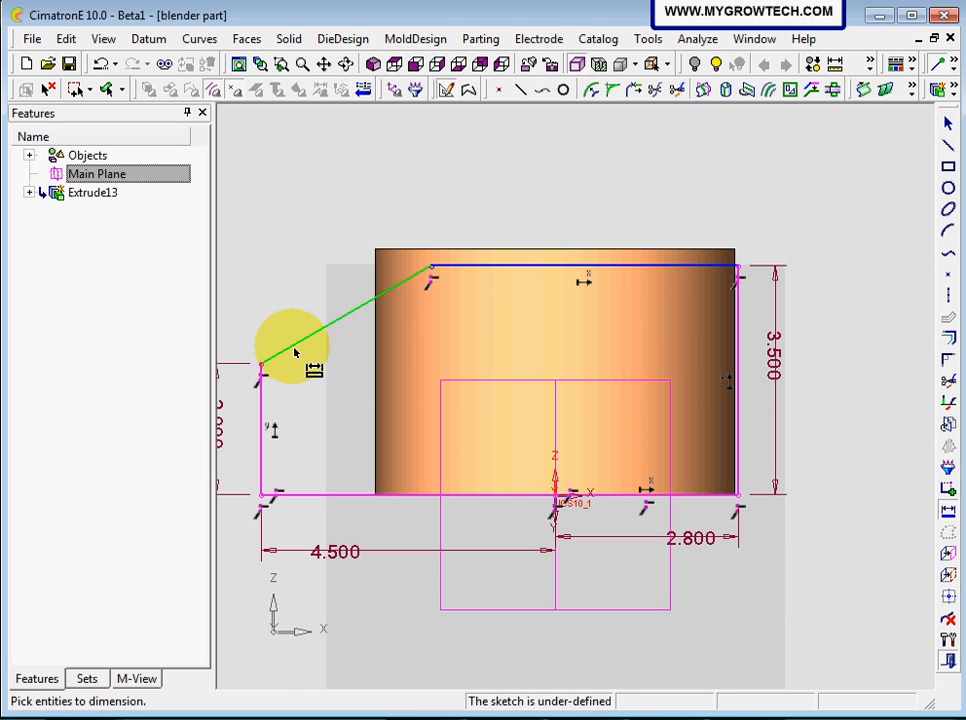
# Dimension the angle between the profile's sloped line and left vertical line and set it to 120 degrees
pyautogui.click(294, 348)
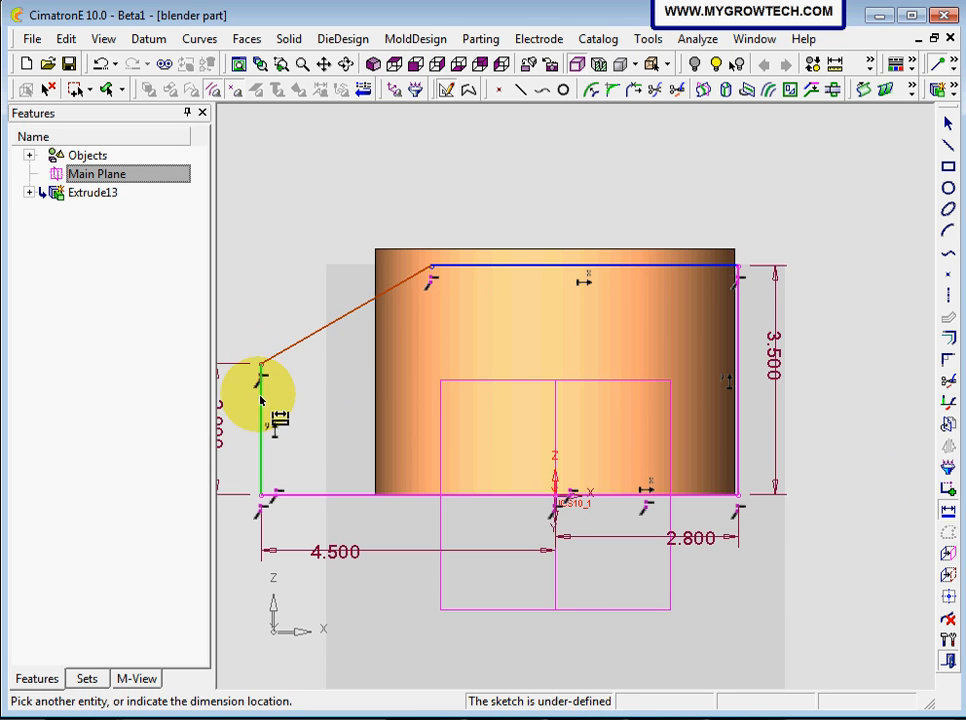
pyautogui.click(262, 385)
pyautogui.click(300, 388)
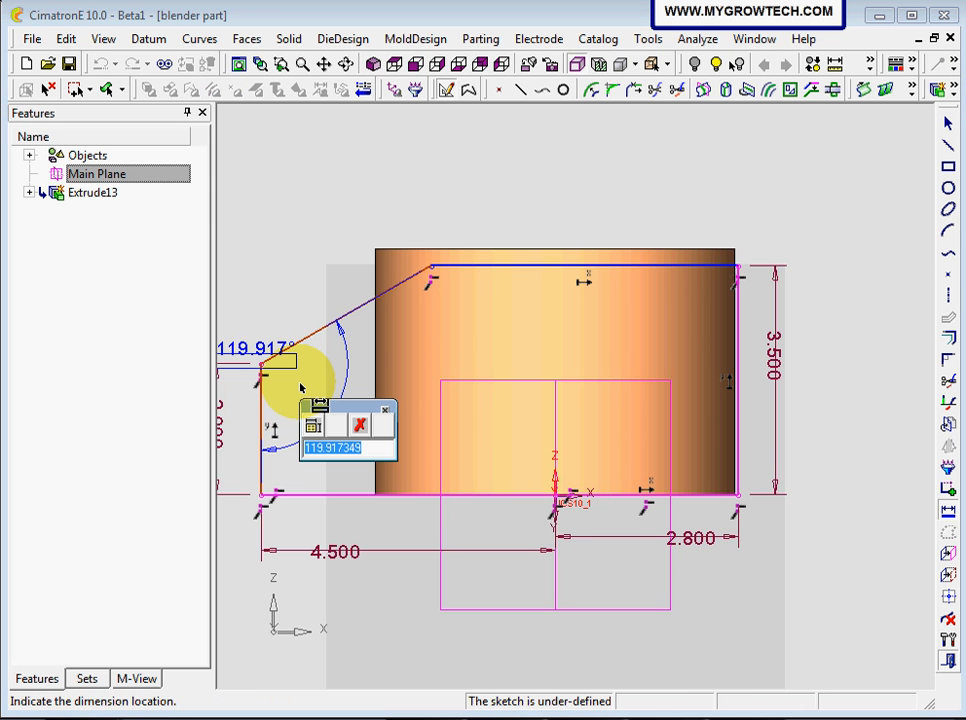
pyautogui.write('120')
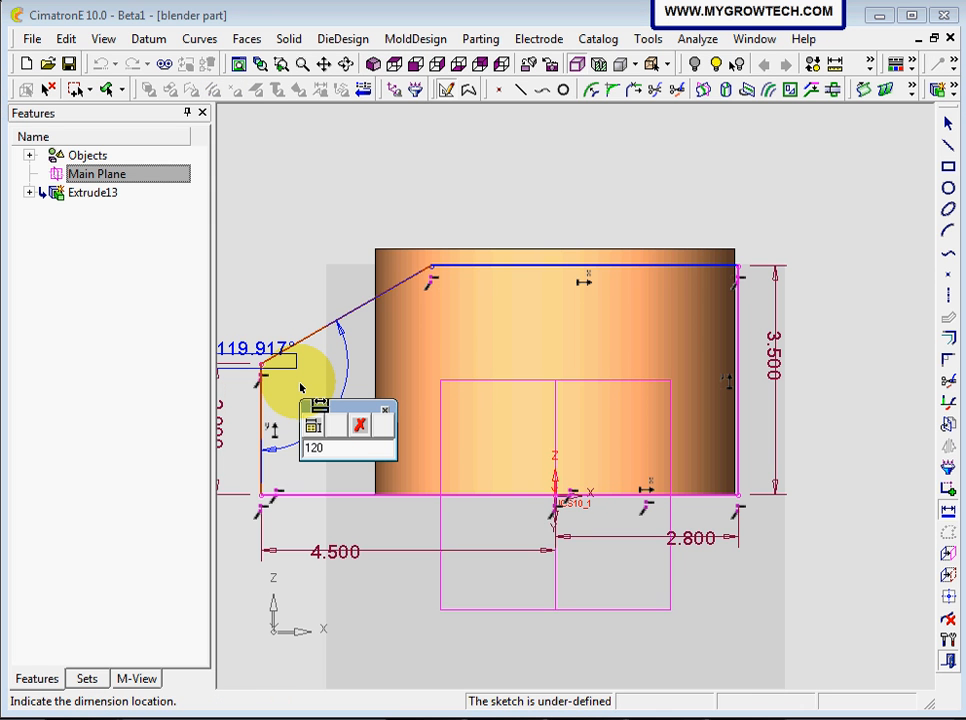
pyautogui.press('Return')
# Try adding a length dimension to the profile's top horizontal line, accepting its current value, and undo it
pyautogui.keyDown('ctrl'); pyautogui.moveTo(510, 282); pyautogui.dragTo(537, 325, button='right'); pyautogui.keyUp('ctrl')
pyautogui.moveTo(490, 345)
pyautogui.keyDown('ctrl'); pyautogui.mouseDown(button='middle')
pyautogui.moveTo(561, 345)
pyautogui.moveTo(517, 343)
pyautogui.mouseUp(button='middle'); pyautogui.keyUp('ctrl')
pyautogui.keyDown('ctrl'); pyautogui.moveTo(517, 343); pyautogui.dragTo(541, 325, button='right'); pyautogui.keyUp('ctrl')
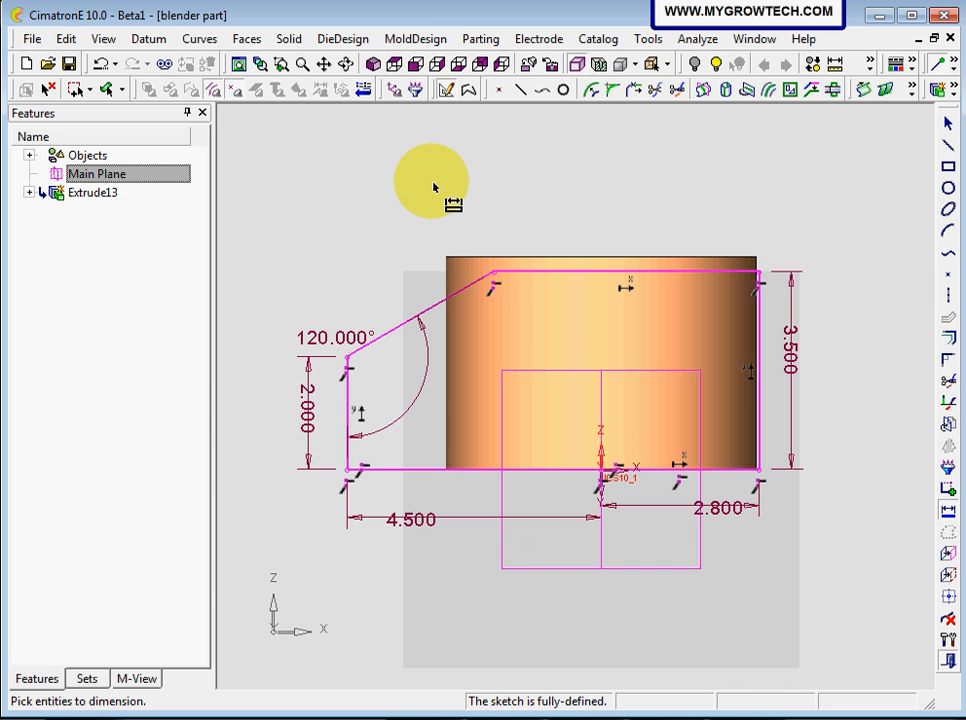
pyautogui.click(563, 273)
pyautogui.click(586, 214)
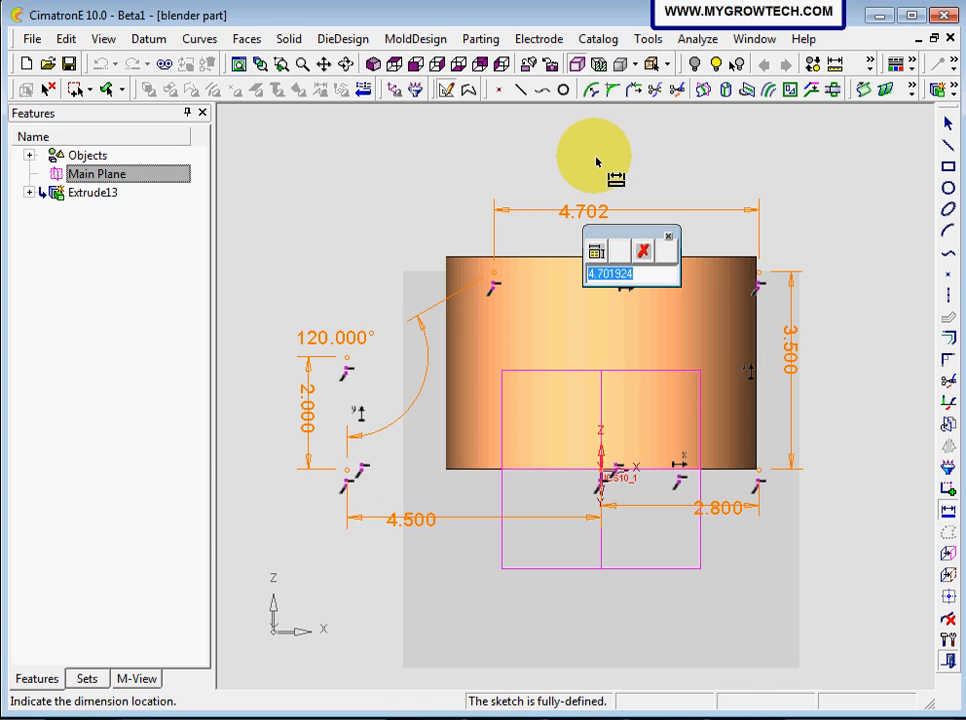
pyautogui.press('Return')
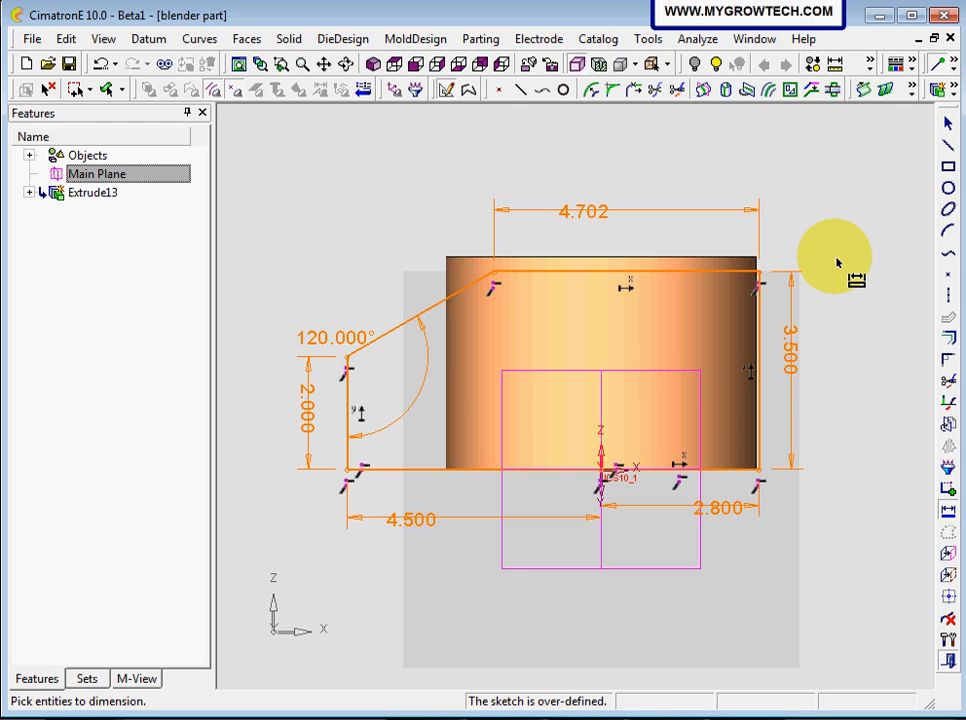
pyautogui.click(102, 64)
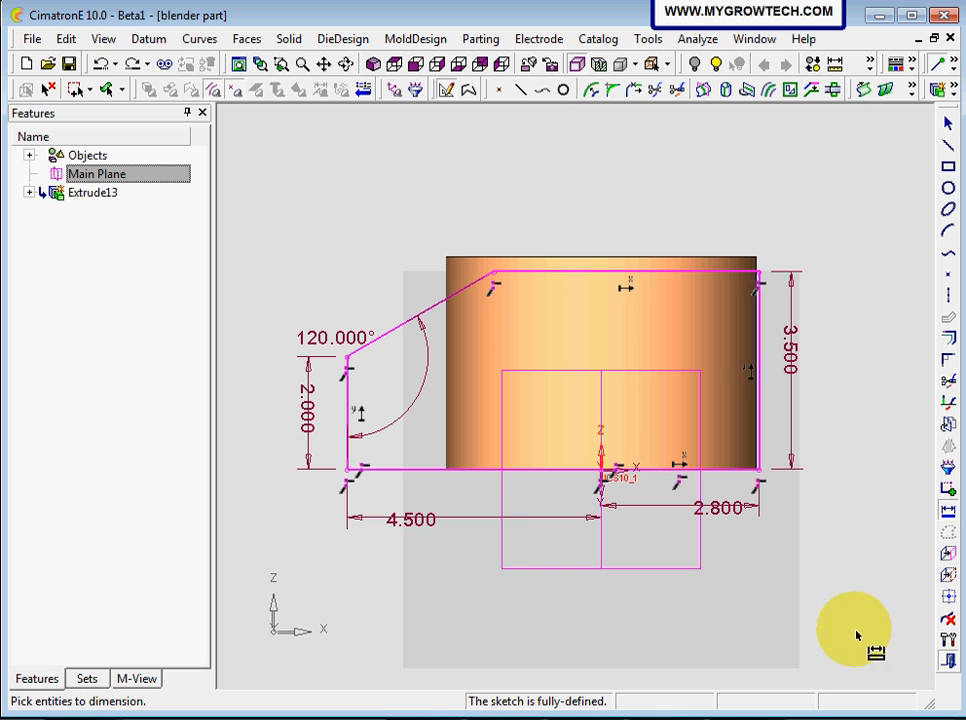
# Exit the sketcher keeping the dimensioned profile, show the model in isometric view and clear the selection
pyautogui.rightClick(661, 160)
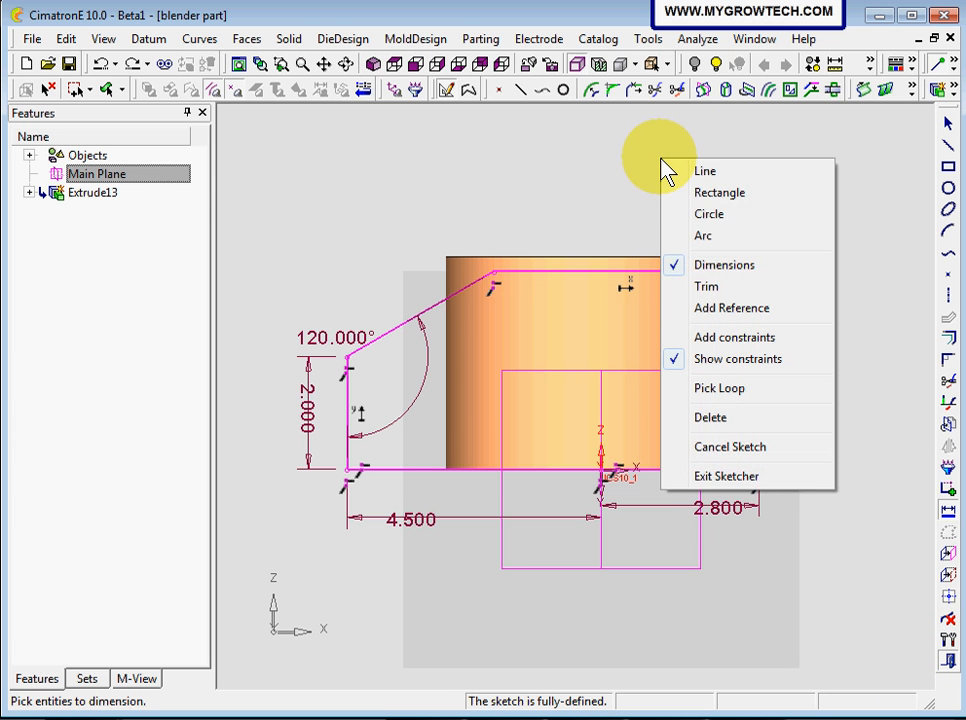
pyautogui.click(726, 477)
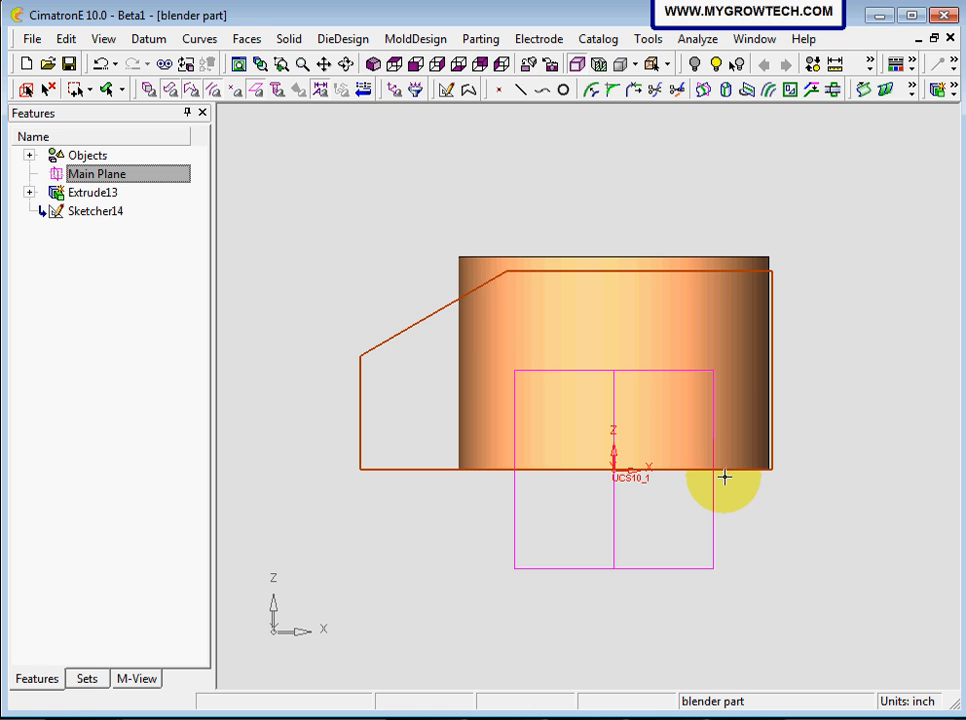
pyautogui.click(374, 65)
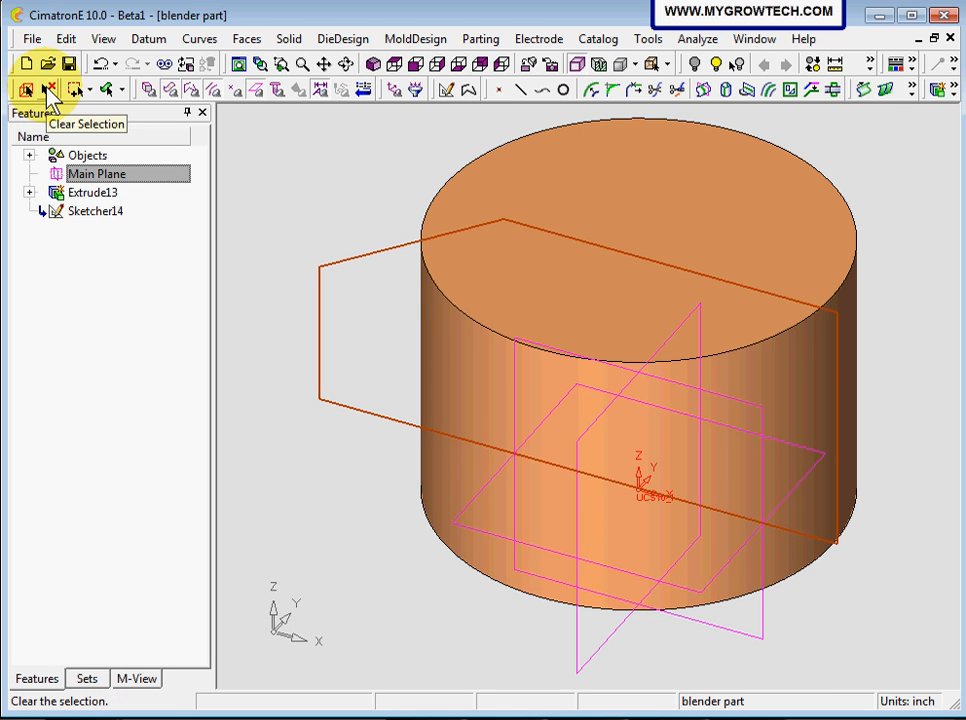
pyautogui.click(47, 90)
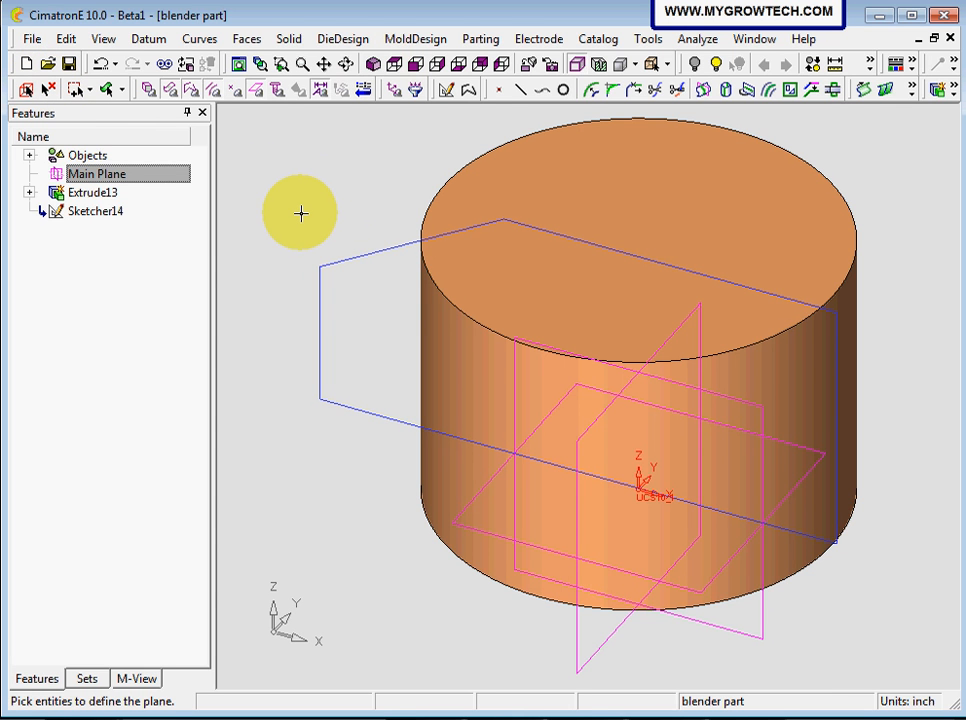